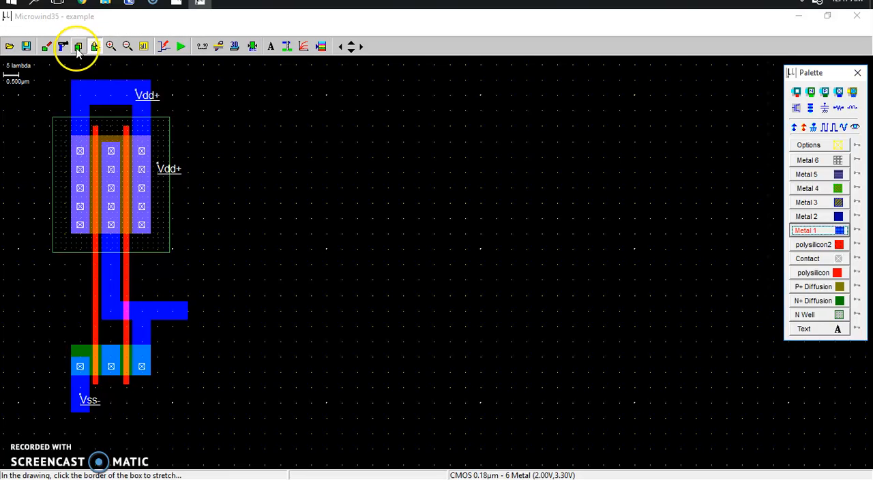
# Step: Copy the complete NAND gate layout and place the duplicate directly to the right of the original
pyautogui.click(78, 48)
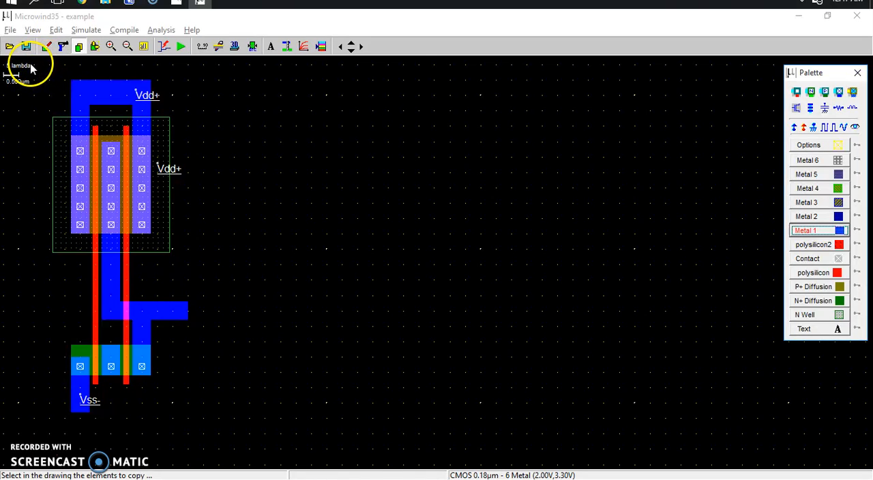
pyautogui.click(30, 68)
pyautogui.moveTo(123, 412); pyautogui.dragTo(201, 428)
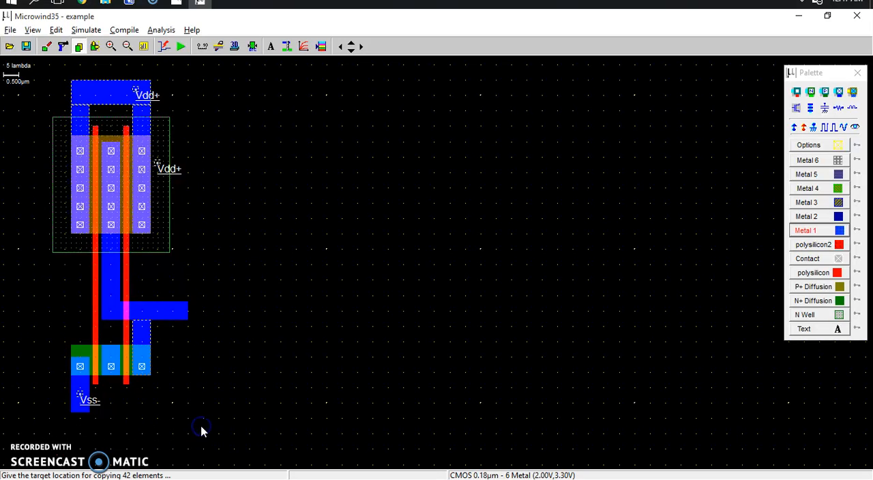
pyautogui.click(341, 434)
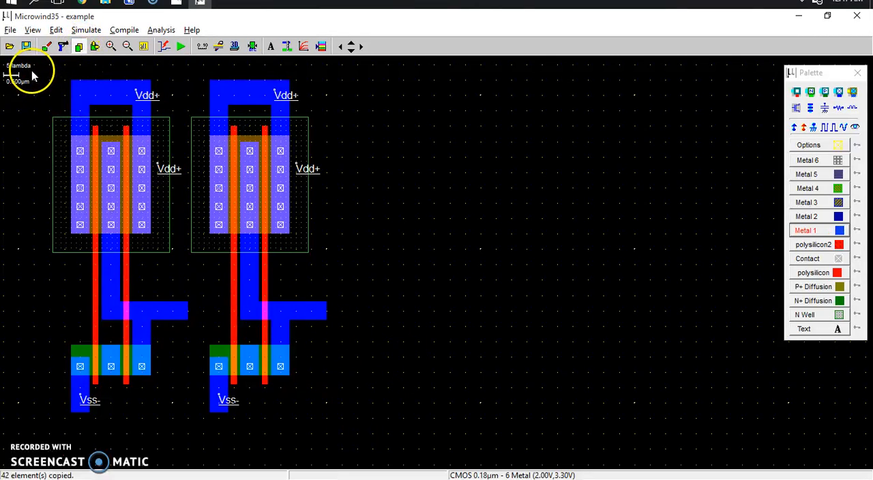
# Step: Copy both NAND gates together and place the pair to their right, making a row of four gates
pyautogui.click(123, 222)
pyautogui.moveTo(365, 424); pyautogui.dragTo(345, 424)
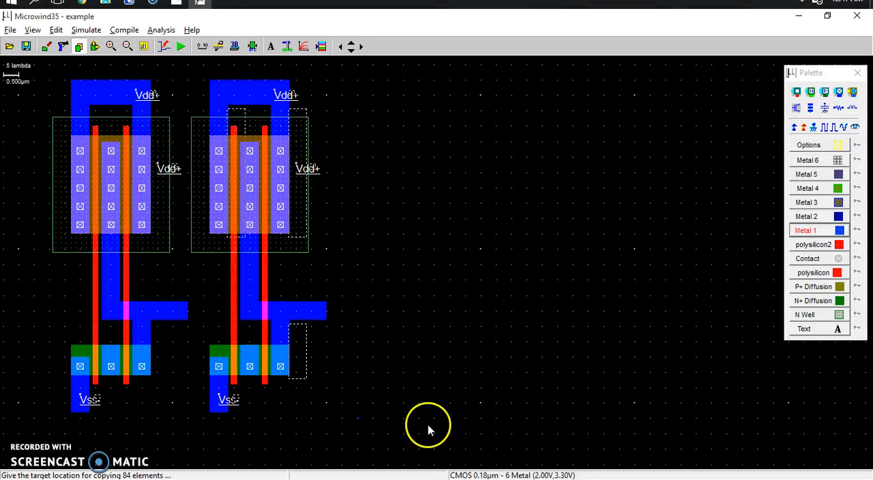
pyautogui.click(613, 420)
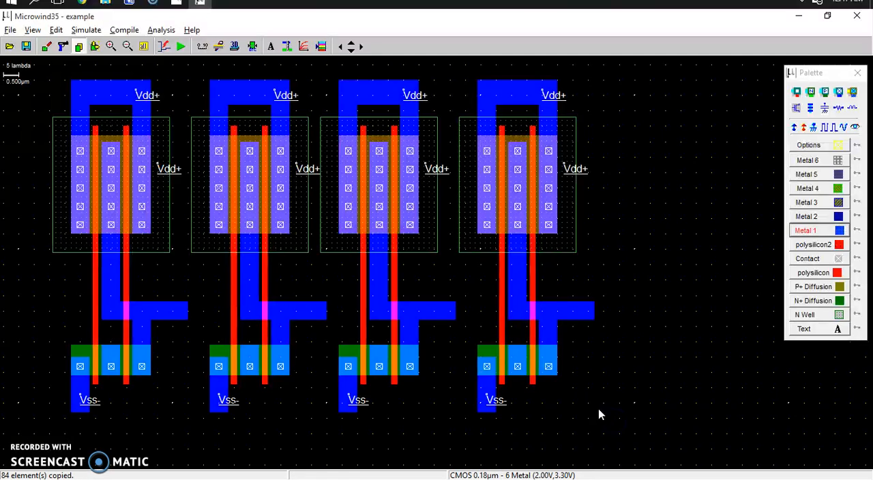
# Step: Copy the fourth NAND gate and place it at the right end of the row as the fifth gate
pyautogui.moveTo(455, 80); pyautogui.dragTo(531, 367)
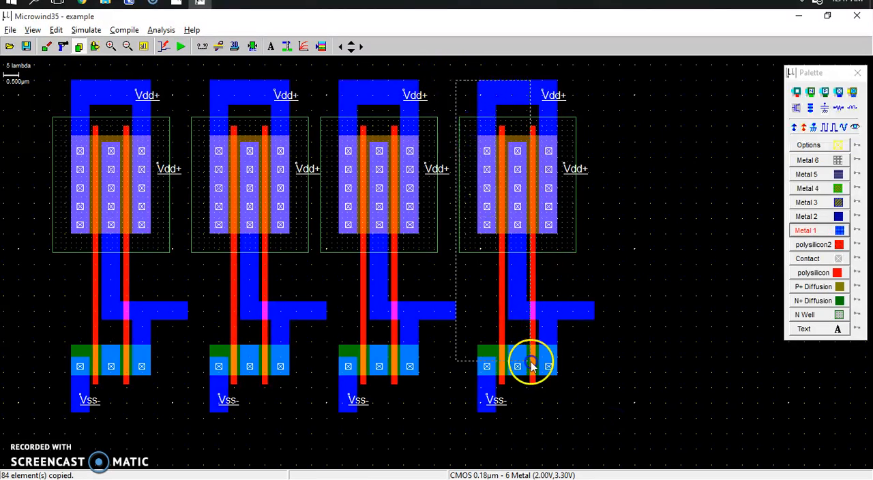
pyautogui.moveTo(580, 432); pyautogui.dragTo(609, 434)
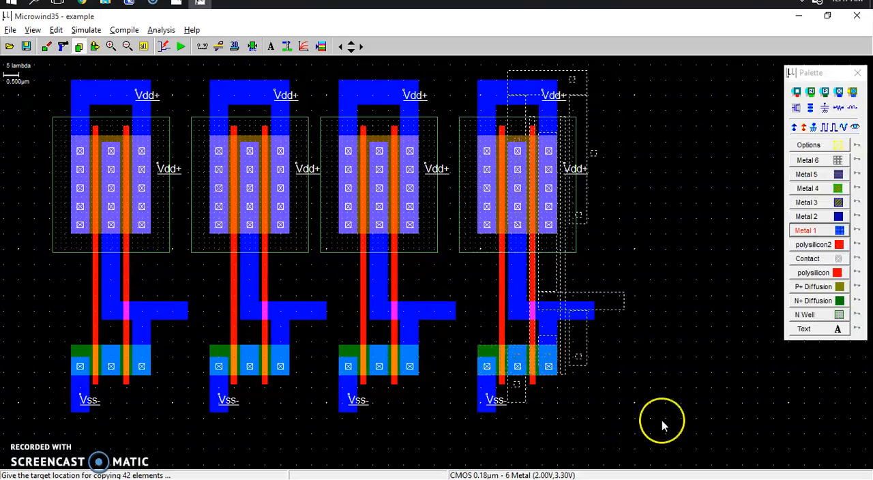
pyautogui.click(742, 431)
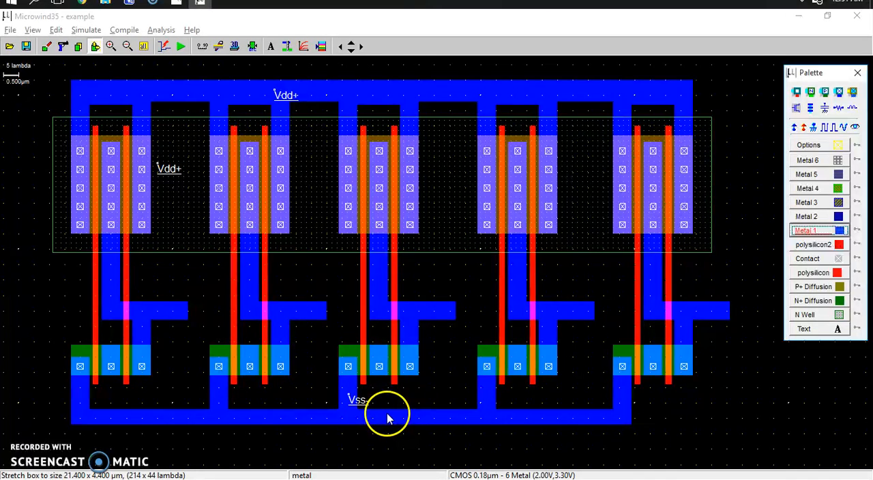
# Step: Switch to Photos to examine the half-adder NAND logic diagram beside the layout, then return to Microwind
pyautogui.hotkey('alt', 'Tab')
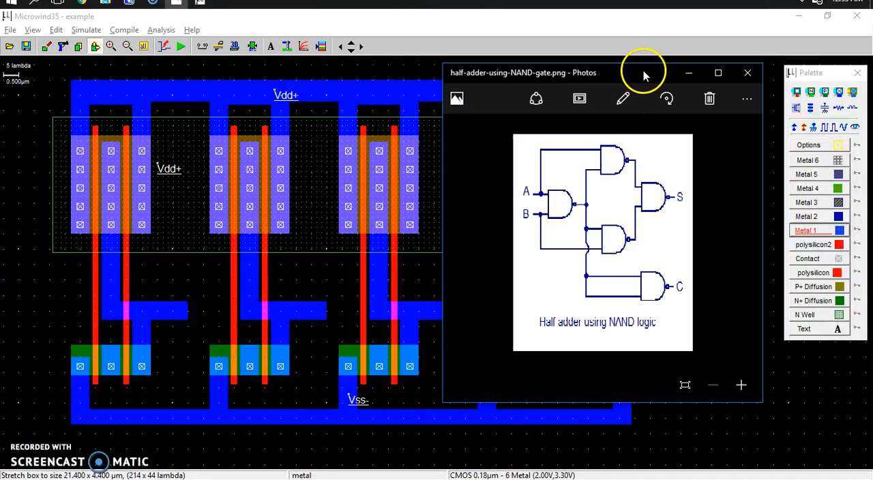
pyautogui.moveTo(633, 76); pyautogui.dragTo(736, 82)
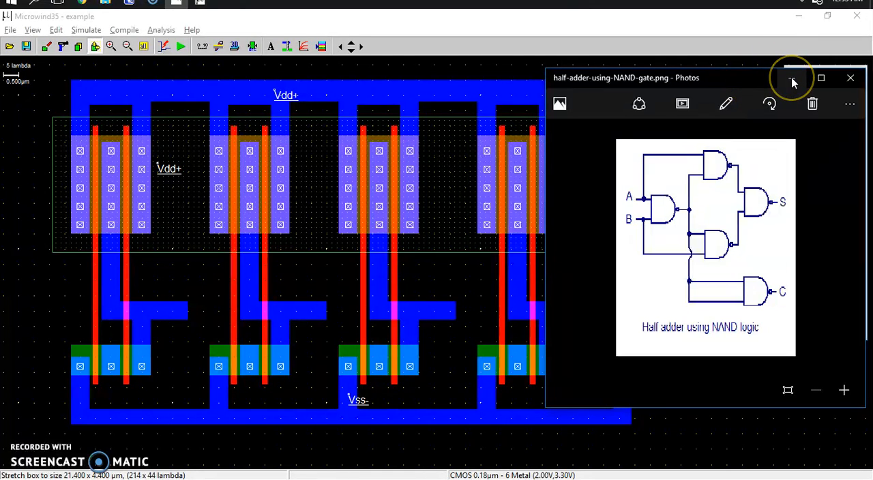
pyautogui.hotkey('alt', 'Tab')
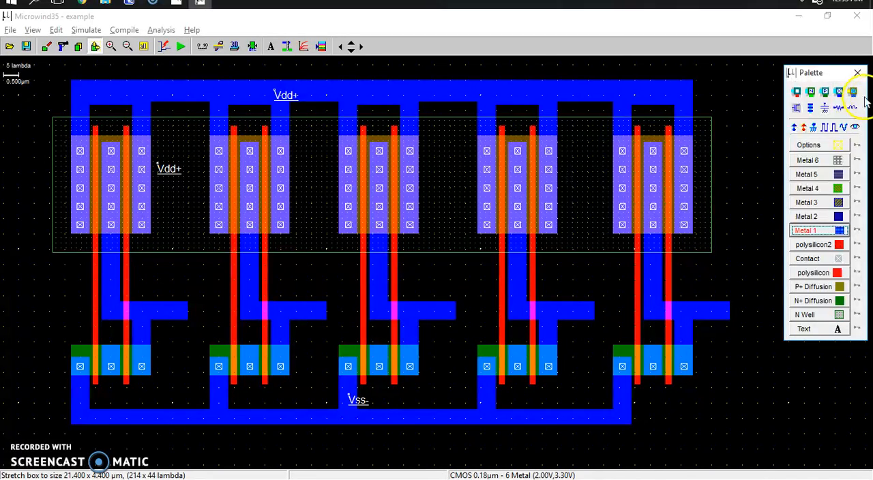
# Step: Add a visible clock labelled A to the left polysilicon gate line of the first NAND gate
pyautogui.click(826, 128)
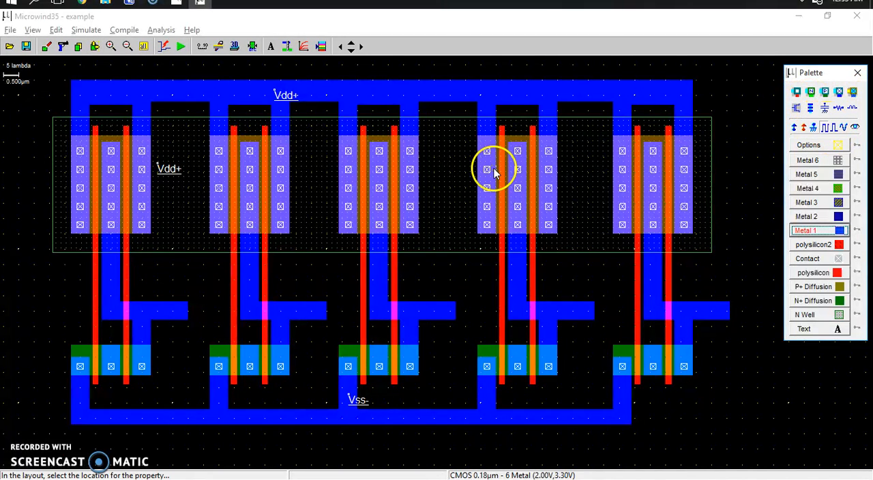
pyautogui.click(95, 300)
pyautogui.click(382, 165)
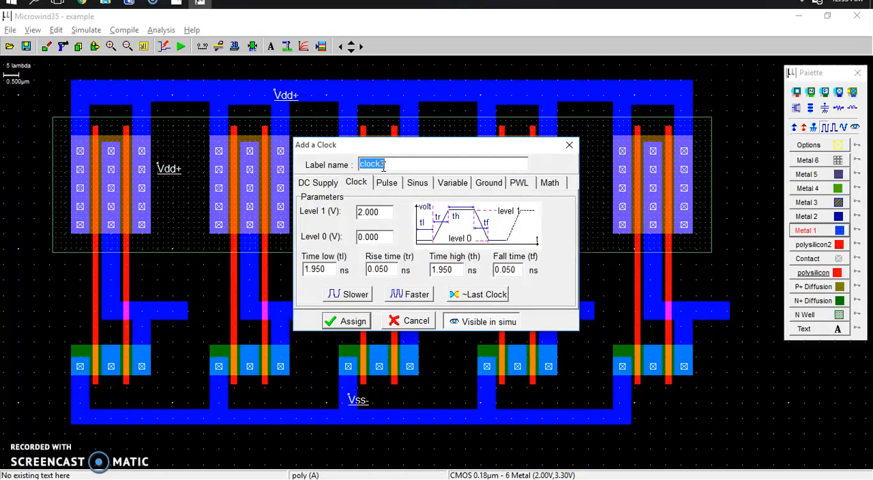
pyautogui.click(347, 323)
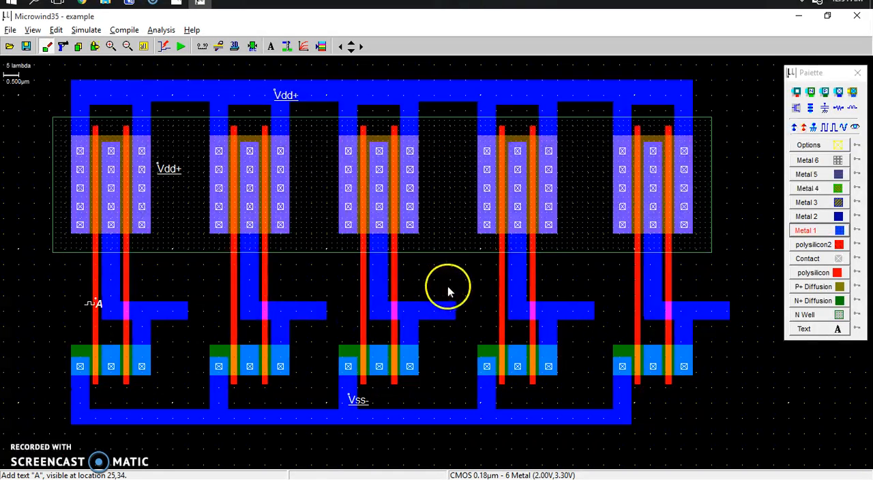
# Step: Add a faster clock labelled B, with 0.950 ns low and high times, to the first NAND gate's right polysilicon line
pyautogui.click(816, 131)
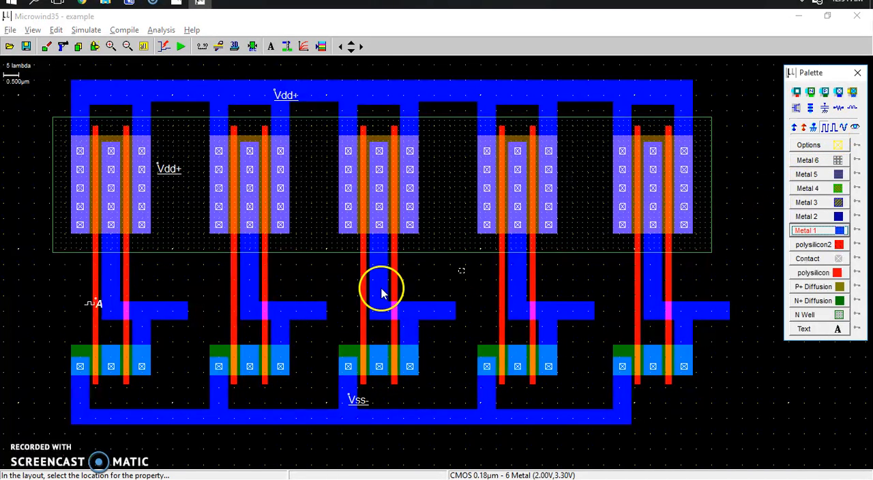
pyautogui.click(127, 298)
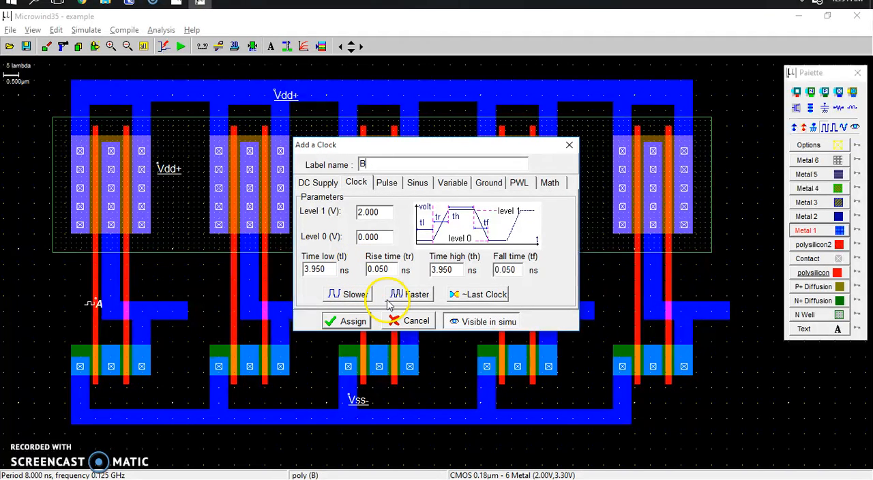
pyautogui.click(407, 294)
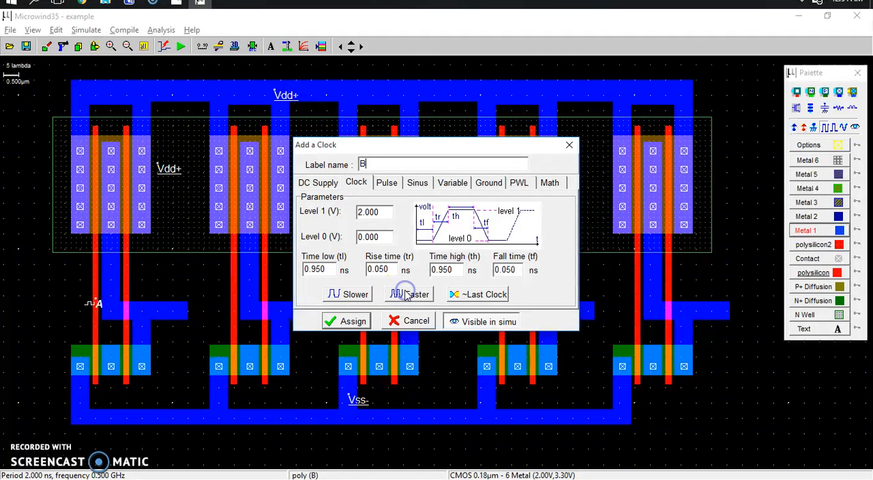
pyautogui.click(344, 322)
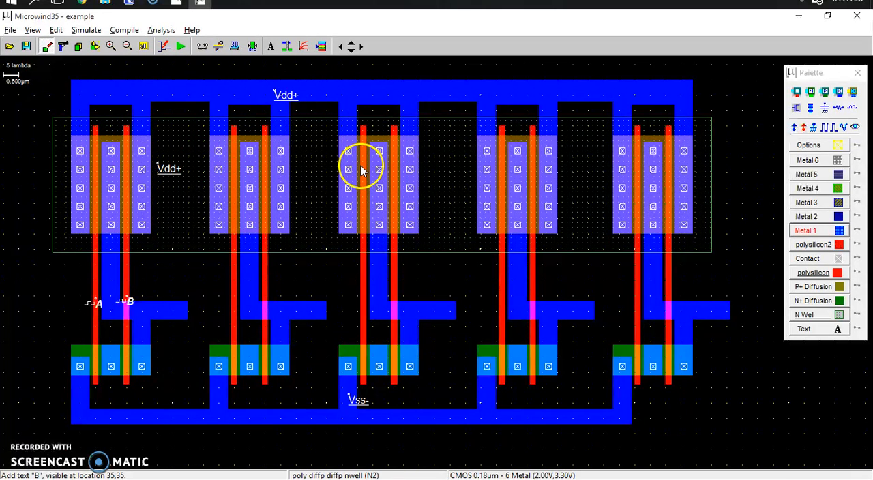
# Step: Stretch the first gate's A and B polysilicon lines upward past the Vdd rail to 106 and 102 lambda long
pyautogui.click(95, 46)
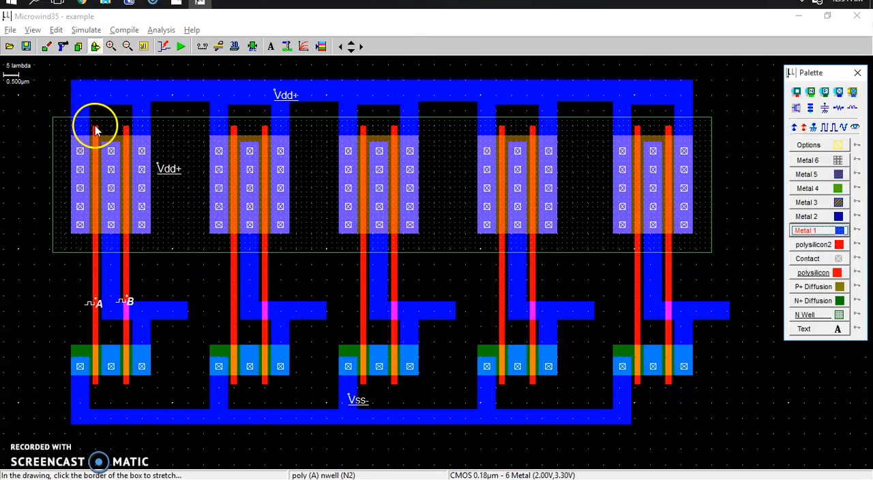
pyautogui.click(96, 130)
pyautogui.moveTo(94, 70); pyautogui.dragTo(95, 60)
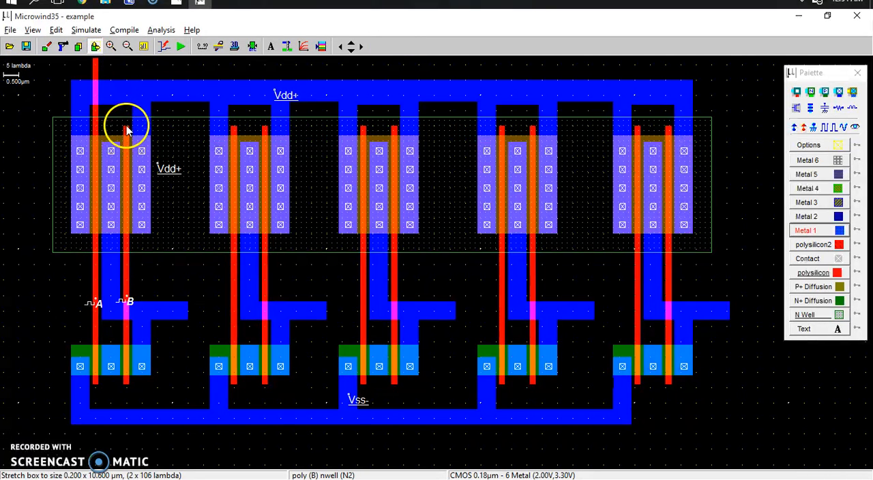
pyautogui.moveTo(126, 130); pyautogui.dragTo(124, 72)
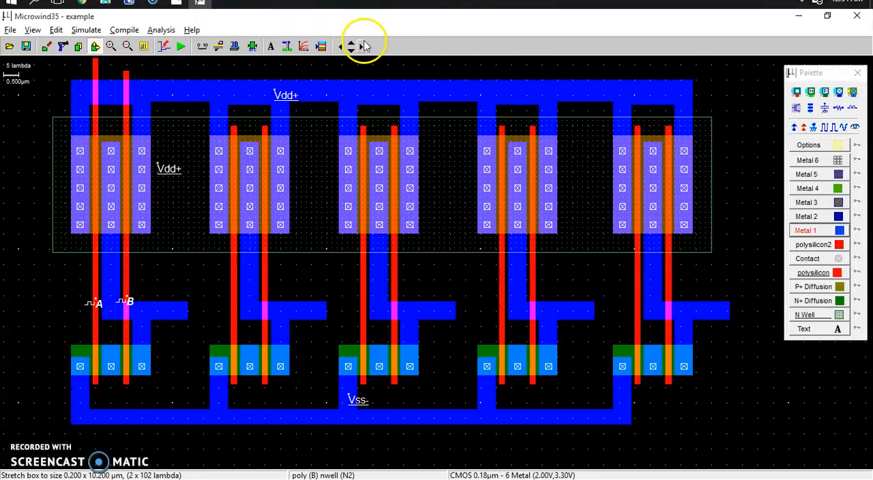
# Step: Stretch the left polysilicon lines of the second and third gates above the Vdd rail to 104 and 110 lambda long
pyautogui.click(352, 44)
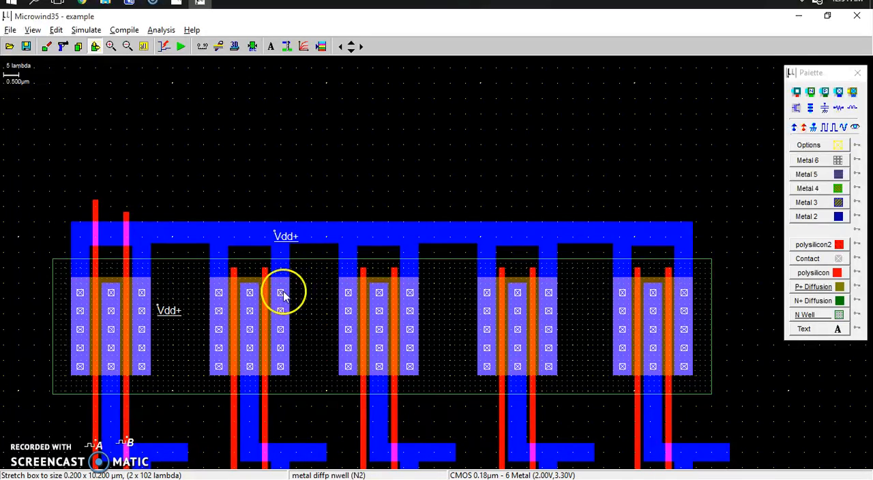
pyautogui.moveTo(233, 270); pyautogui.dragTo(226, 210)
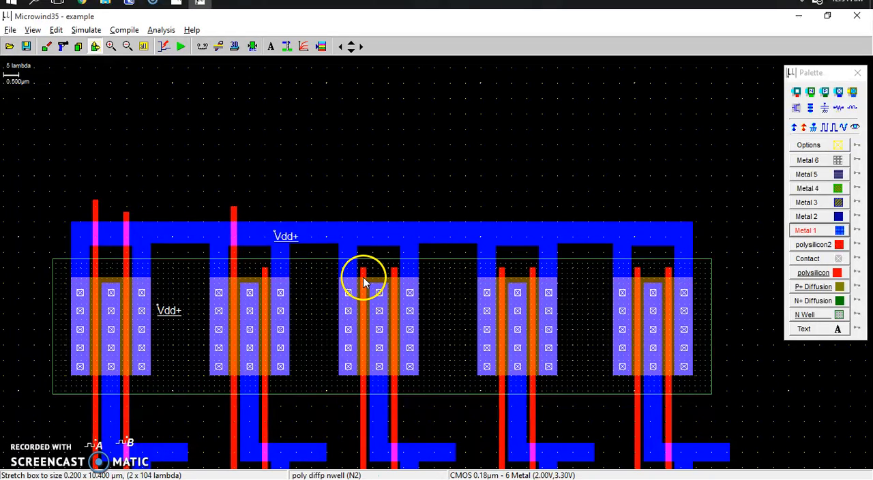
pyautogui.click(362, 271)
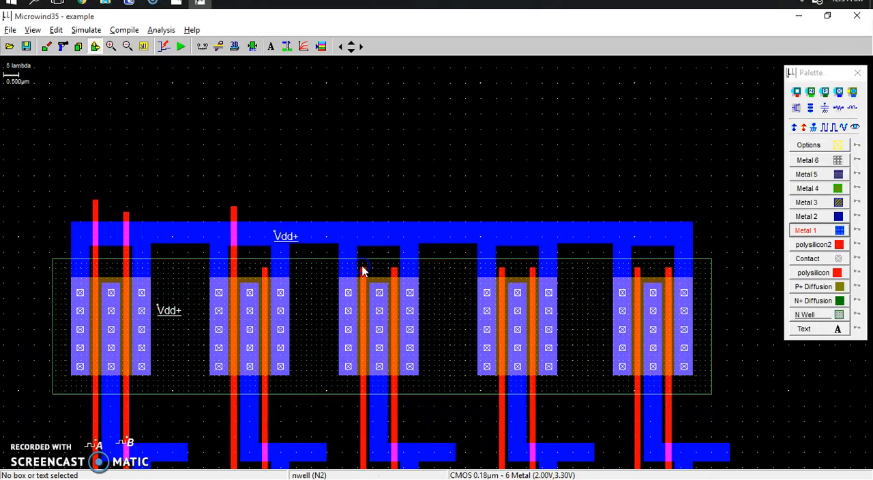
pyautogui.moveTo(362, 271); pyautogui.dragTo(352, 191)
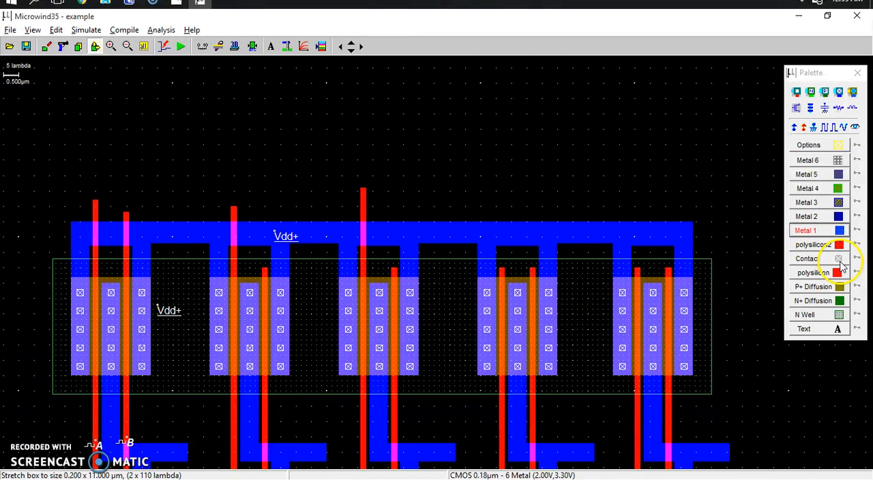
# Step: Connect input A to the third gate's left polysilicon line with an 88 x 3 lambda polysilicon strip and a 2 x 9 lambda vertical piece
pyautogui.click(837, 273)
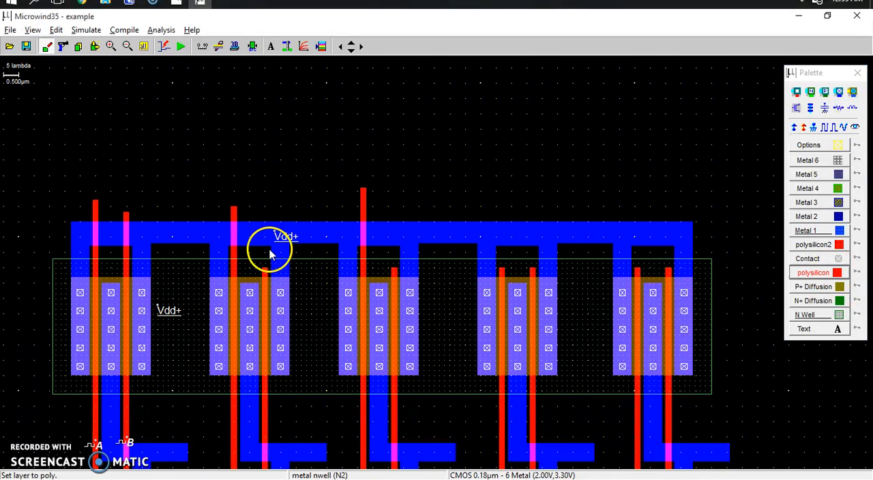
pyautogui.moveTo(96, 180); pyautogui.dragTo(106, 186)
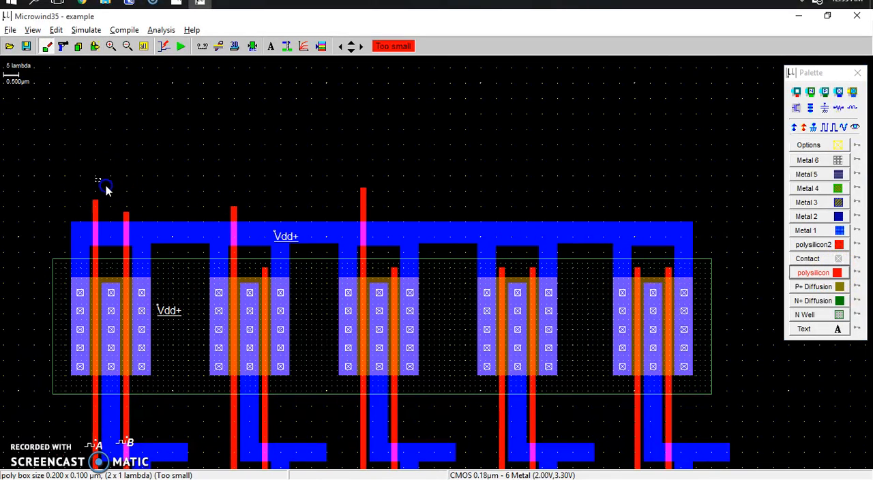
pyautogui.moveTo(233, 191); pyautogui.dragTo(367, 186)
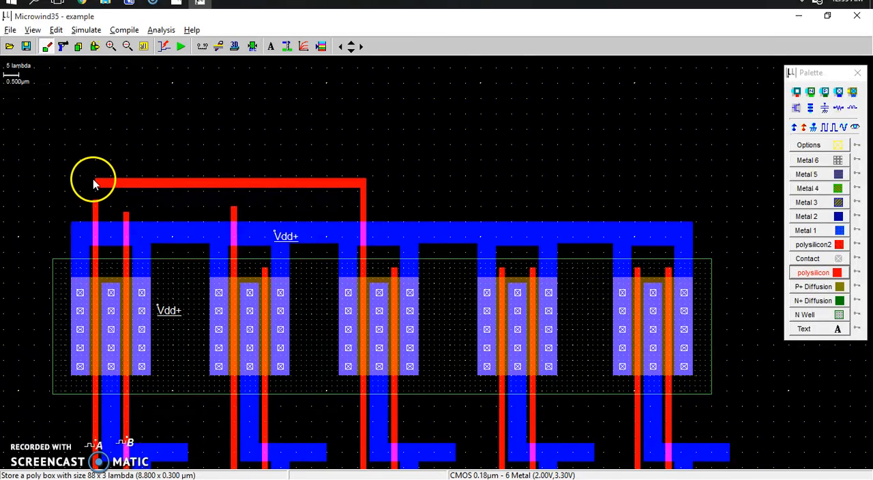
pyautogui.moveTo(93, 180); pyautogui.dragTo(98, 210)
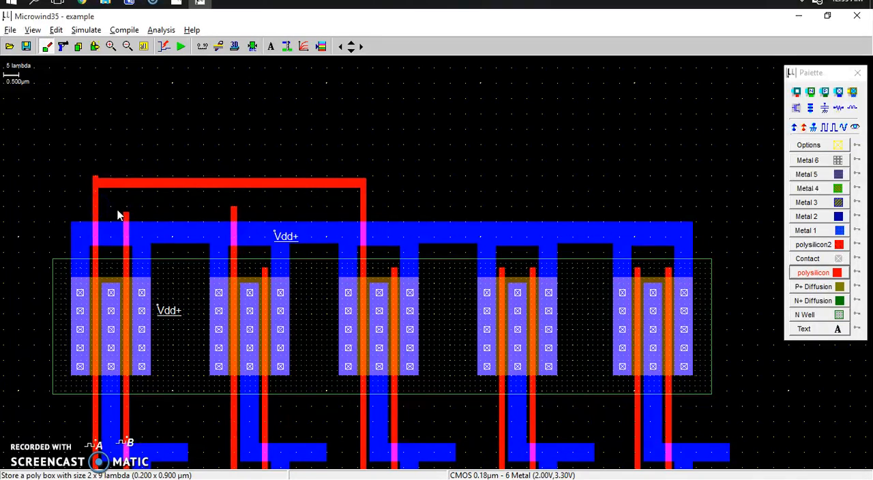
# Step: Shorten the small vertical polysilicon piece above line A to 2 x 8 lambda, flush with the horizontal strip
pyautogui.click(94, 46)
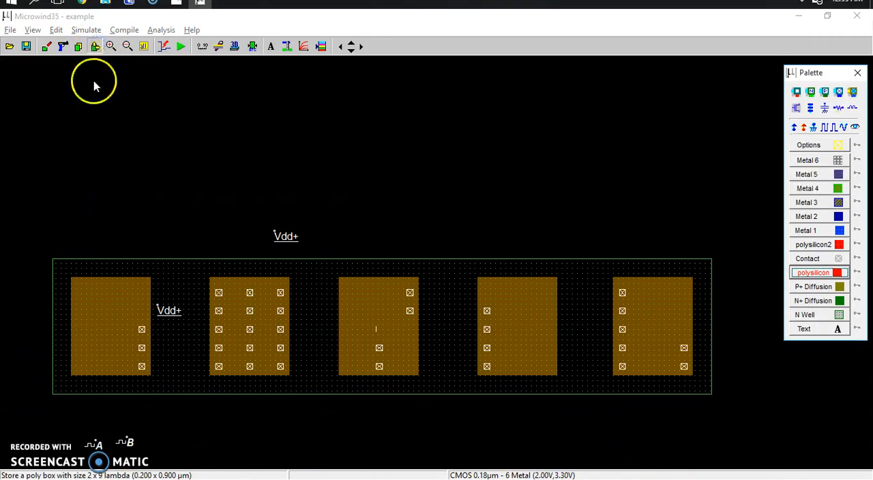
pyautogui.click(97, 175)
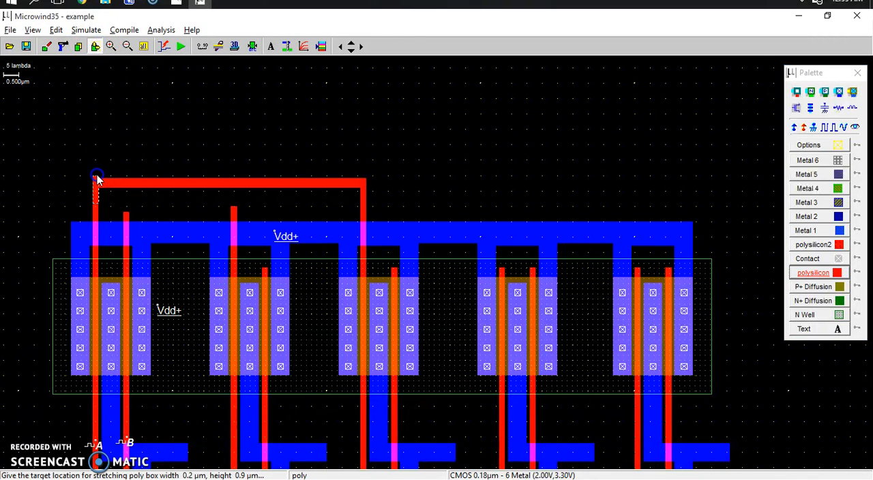
pyautogui.click(97, 181)
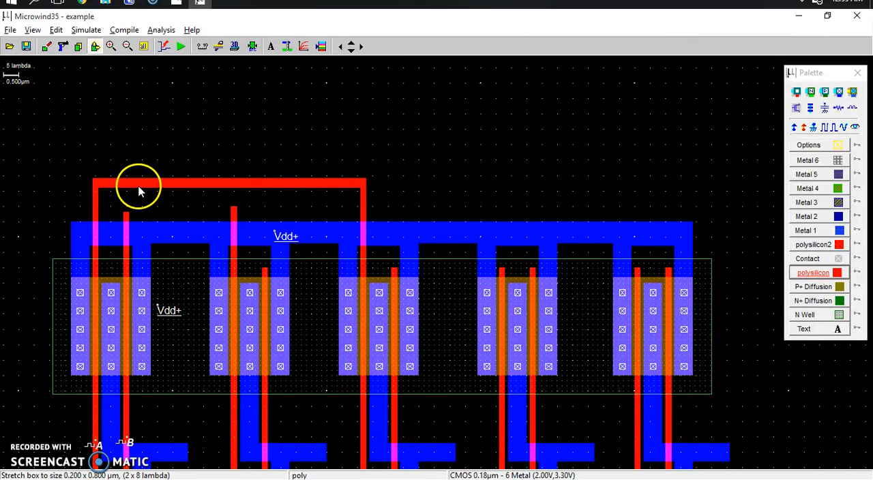
pyautogui.click(138, 192)
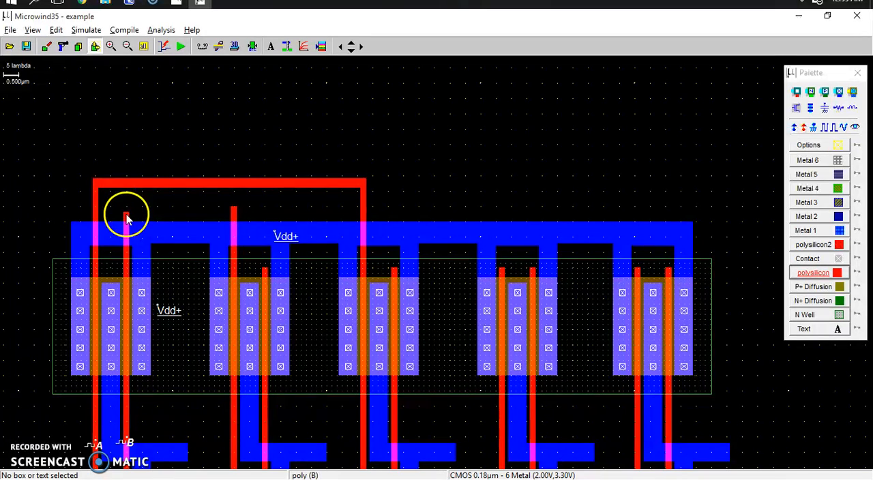
# Step: Connect input B to the second gate's left polysilicon line with a 36 x 3 lambda horizontal polysilicon strip above the Vdd rail
pyautogui.click(825, 273)
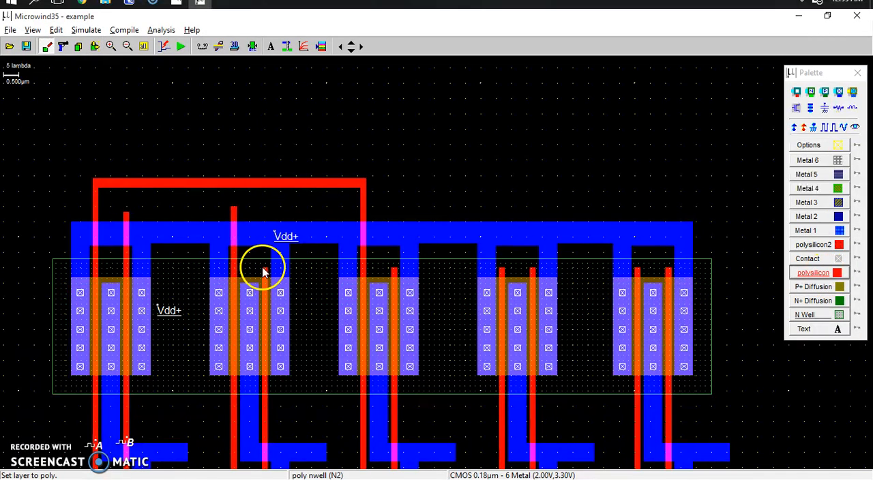
pyautogui.moveTo(124, 212); pyautogui.dragTo(188, 212)
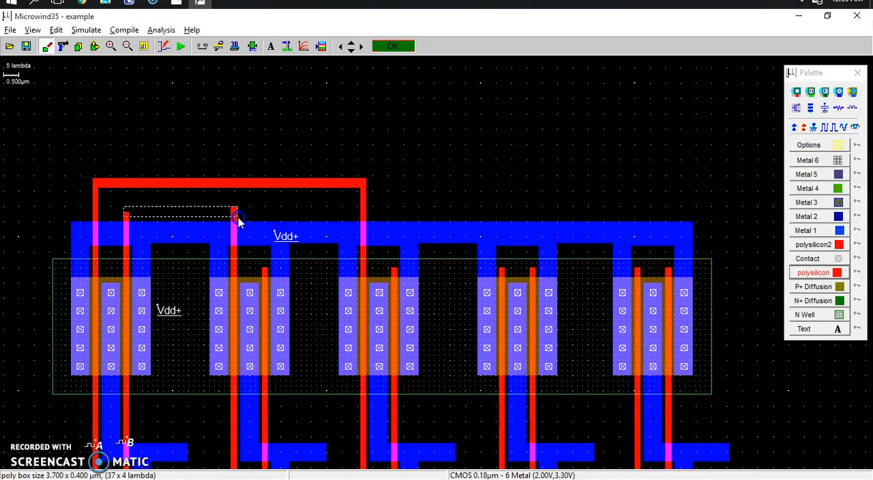
pyautogui.moveTo(235, 217); pyautogui.dragTo(235, 217)
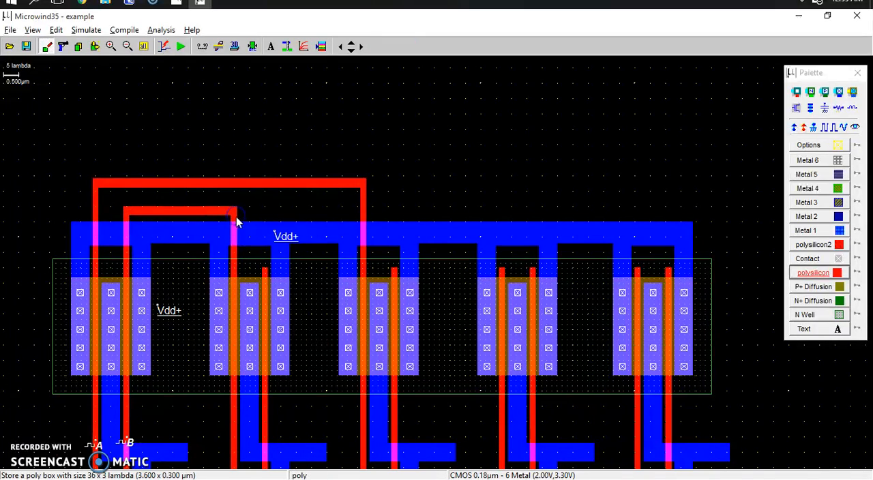
pyautogui.click(146, 46)
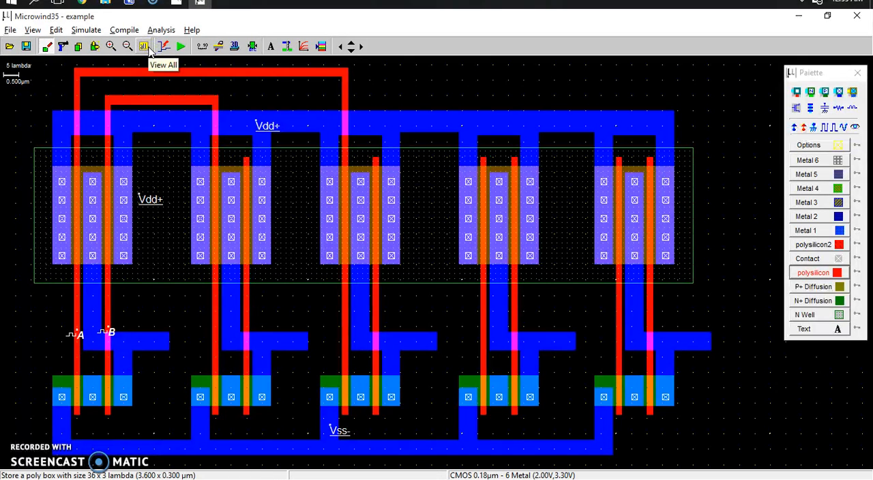
# Step: Following the half-adder diagram in Photos, draw polysilicon from the first gate's output down past the Vss rail and 120 x 2 lambda across below it
pyautogui.hotkey('alt', 'Tab')
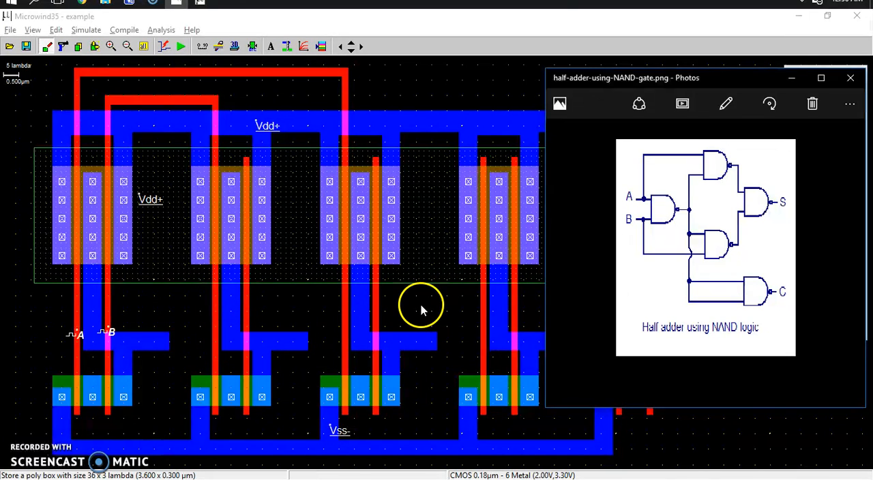
pyautogui.moveTo(756, 81); pyautogui.dragTo(862, 452)
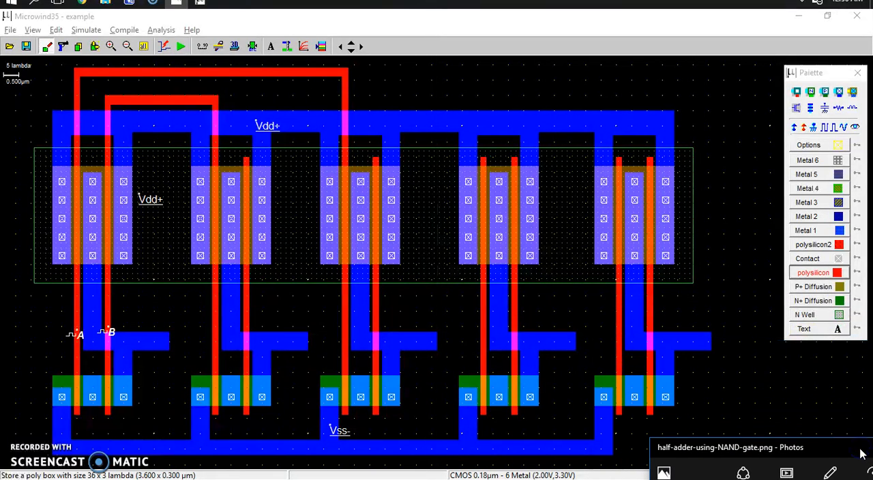
pyautogui.moveTo(702, 450); pyautogui.dragTo(675, 75)
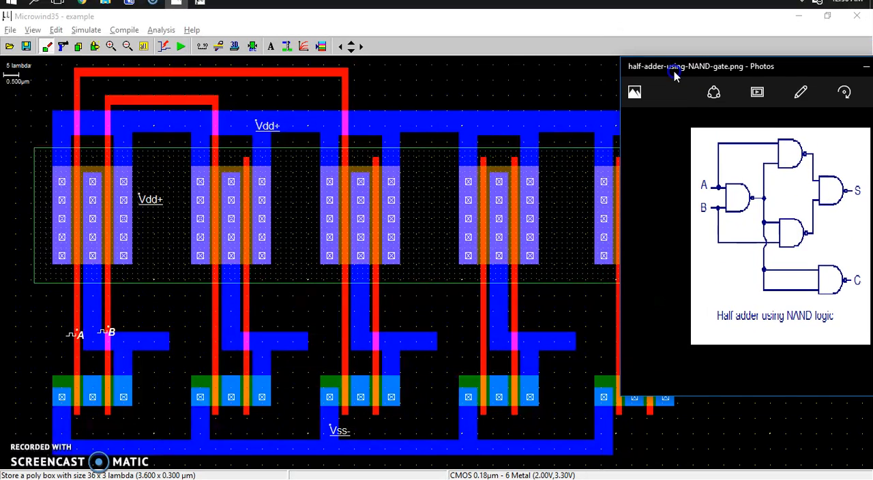
pyautogui.click(153, 391)
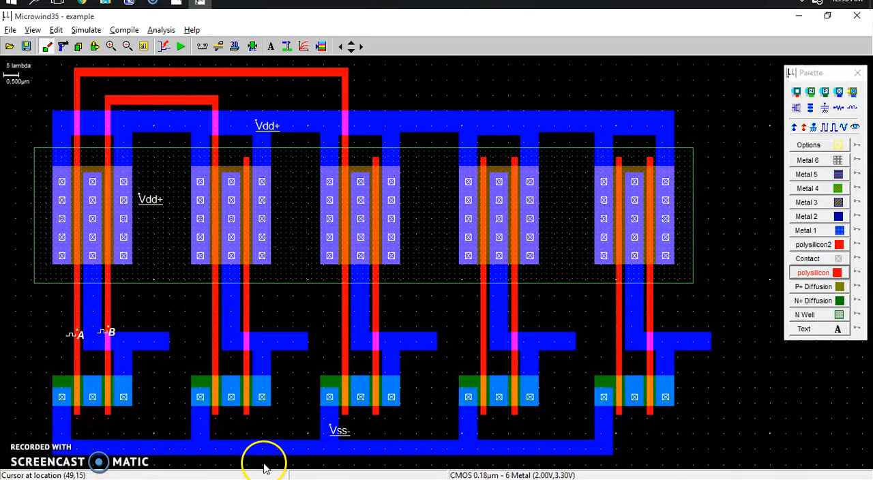
pyautogui.click(352, 53)
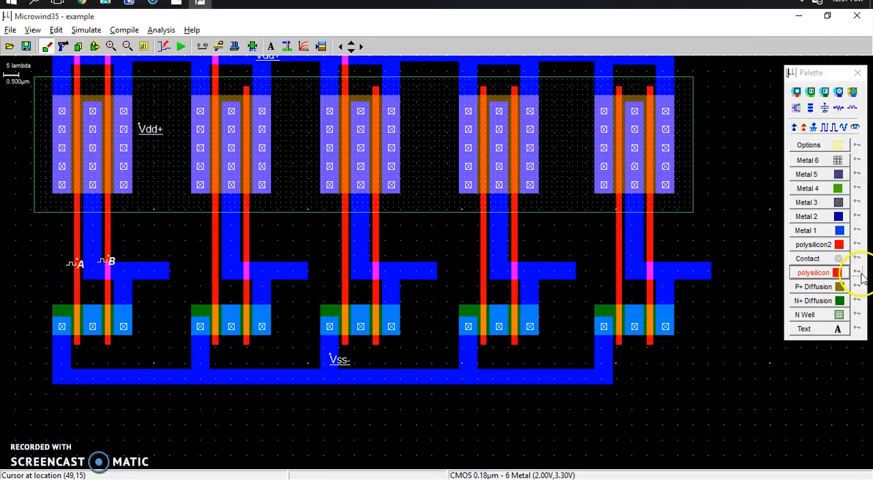
pyautogui.click(837, 273)
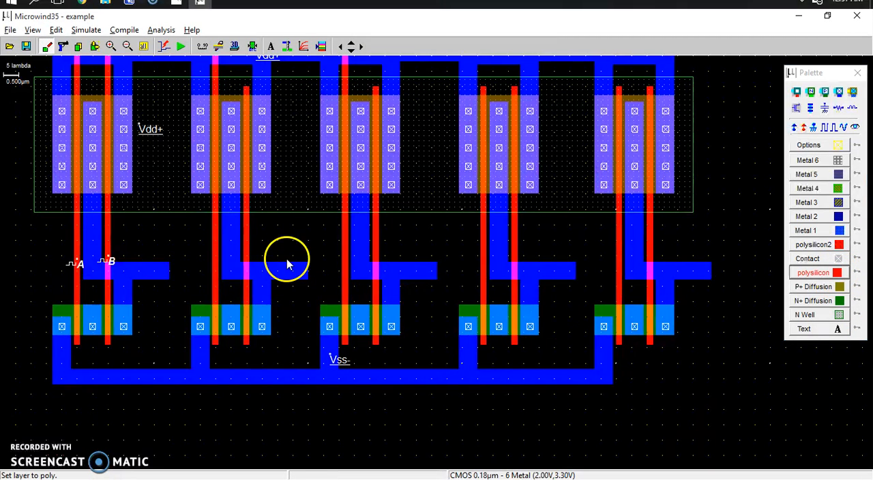
pyautogui.click(149, 267)
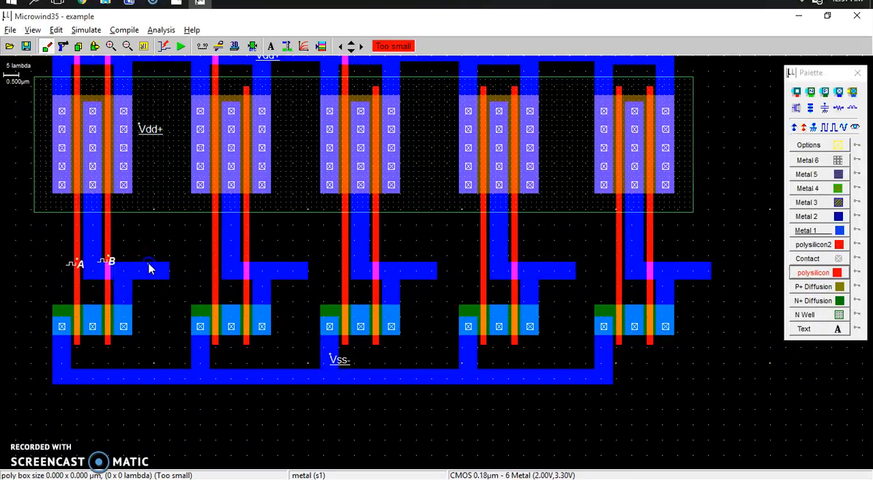
pyautogui.moveTo(153, 275); pyautogui.dragTo(345, 427)
pyautogui.click(152, 264)
pyautogui.moveTo(445, 413); pyautogui.dragTo(523, 404)
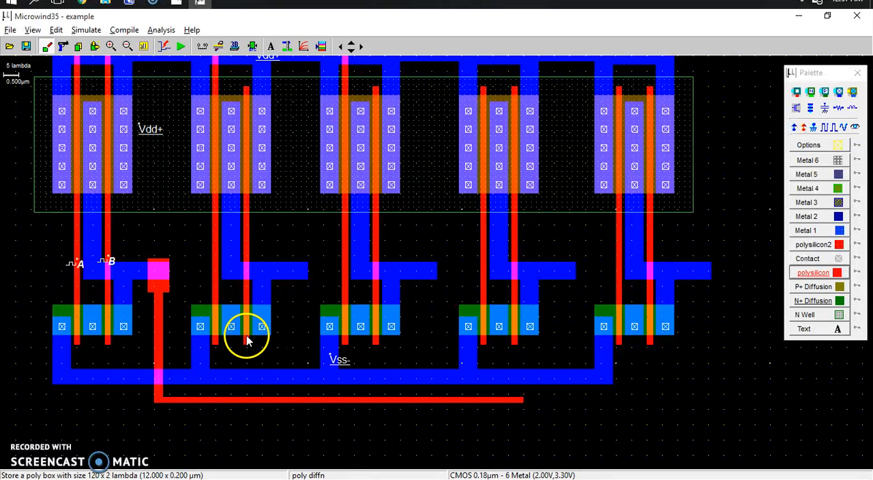
# Step: Connect the second and third gates' right polysilicon lines to the lower horizontal strip, and place a metal/poly contact on the first gate's output
pyautogui.moveTo(244, 347); pyautogui.dragTo(244, 360)
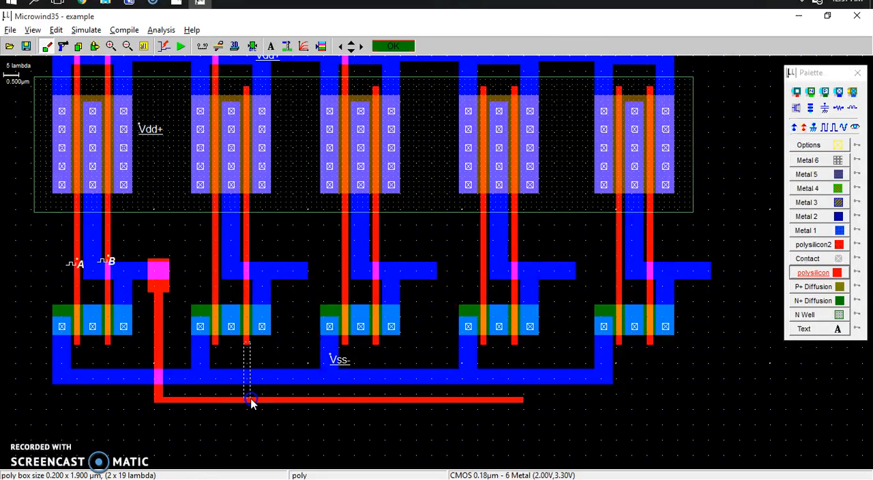
pyautogui.moveTo(250, 403); pyautogui.dragTo(249, 401)
pyautogui.moveTo(374, 344); pyautogui.dragTo(379, 403)
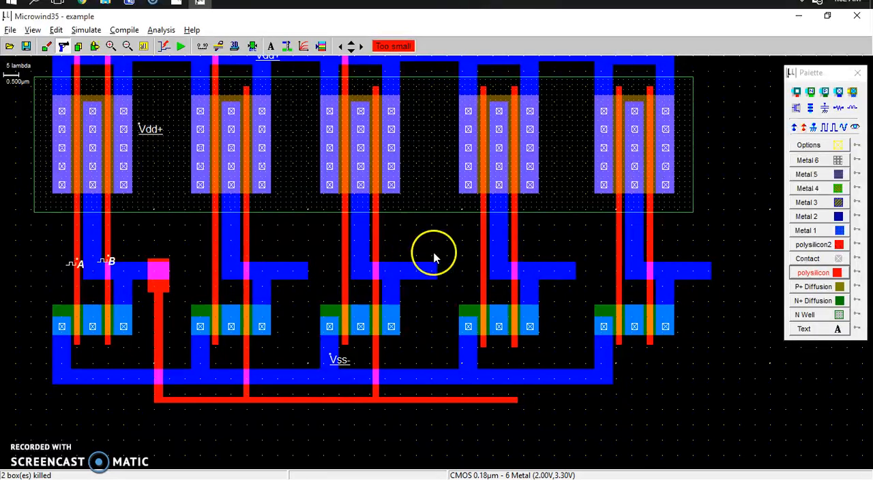
pyautogui.click(795, 95)
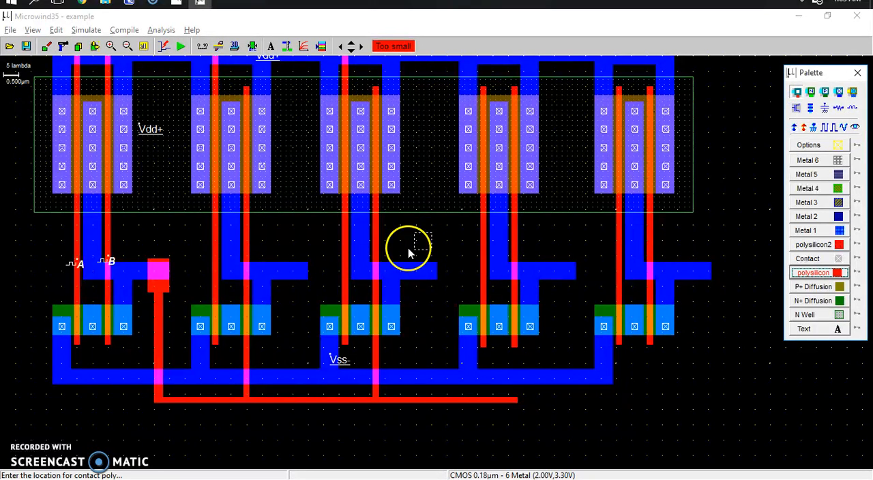
pyautogui.click(159, 273)
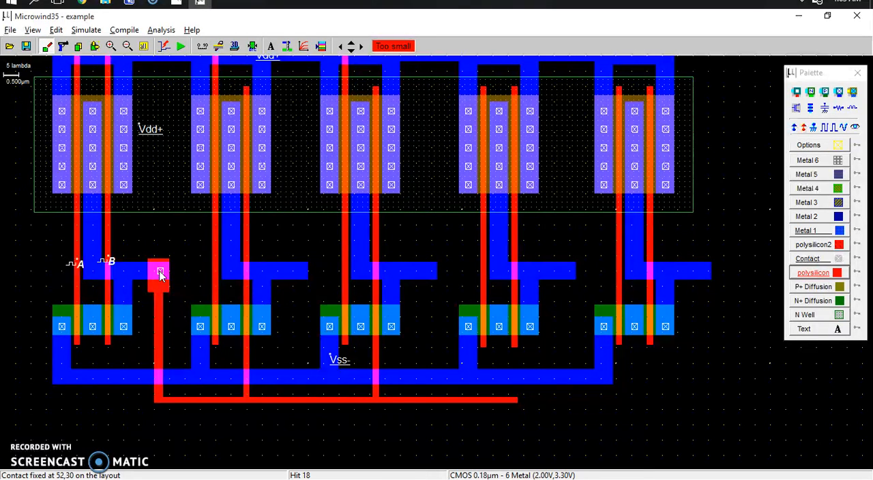
# Step: Examine the half-adder NAND diagram in Photos for the gates fed by the first gate's output, and return to the Microwind layout
pyautogui.hotkey('alt', 'Tab')
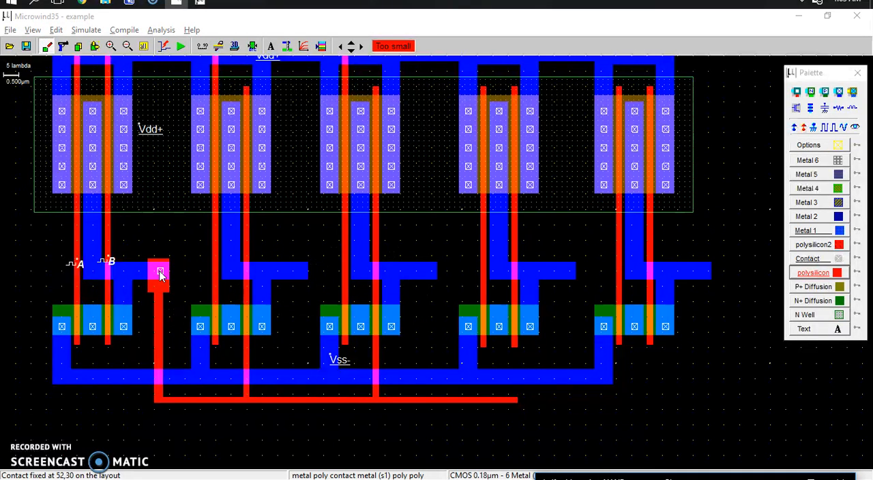
pyautogui.hotkey('alt', 'Tab')
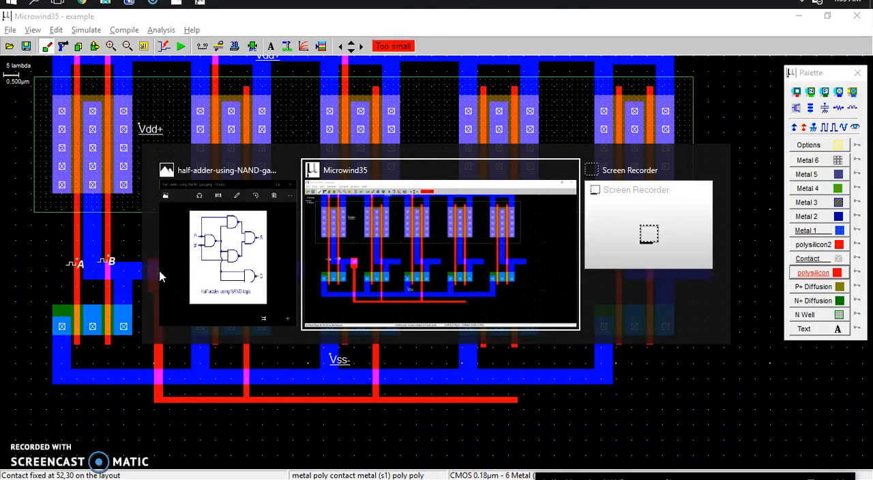
pyautogui.hotkey('alt', 'Tab')
pyautogui.hotkey('alt', 'Tab')
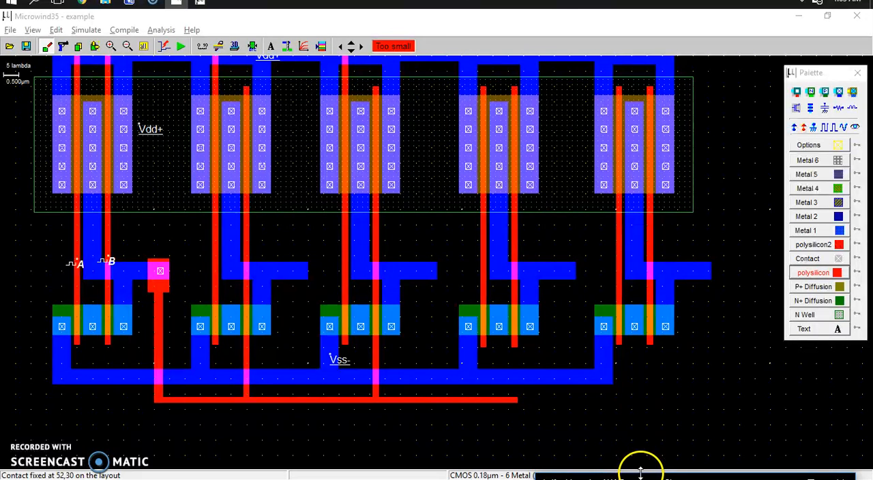
pyautogui.moveTo(641, 470); pyautogui.dragTo(641, 56)
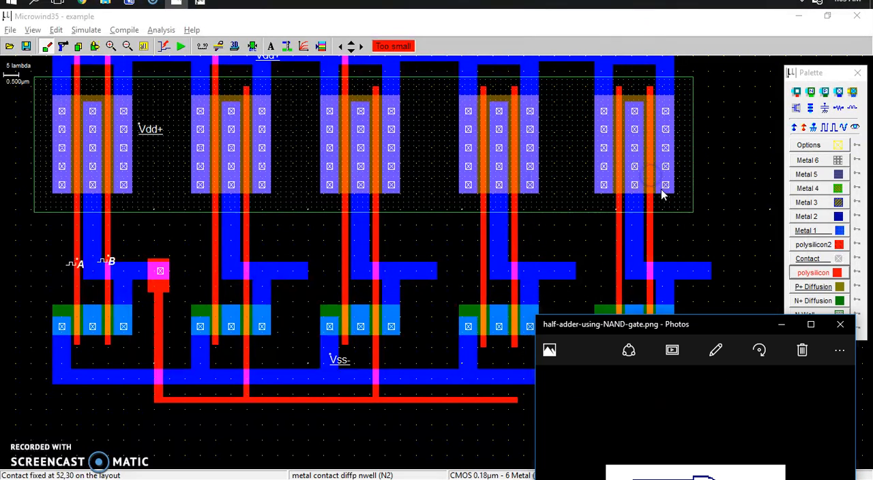
pyautogui.moveTo(717, 326); pyautogui.dragTo(735, 47)
pyautogui.moveTo(734, 82); pyautogui.dragTo(733, 4)
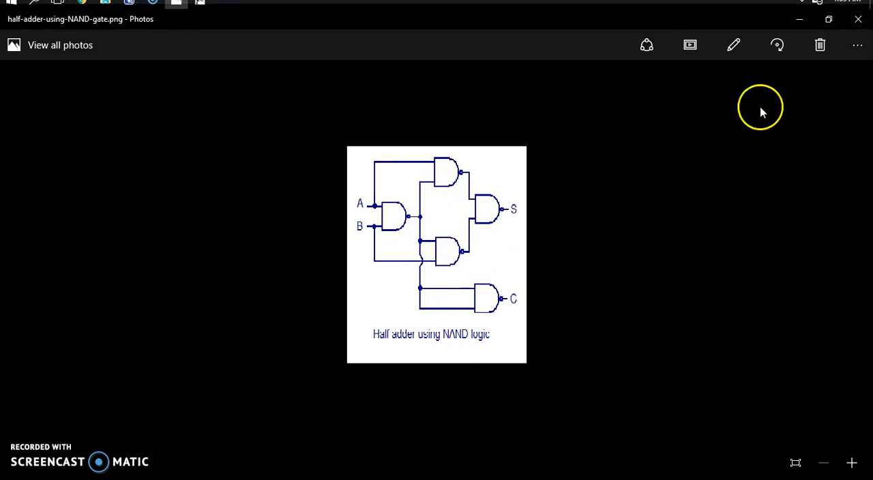
pyautogui.click(828, 19)
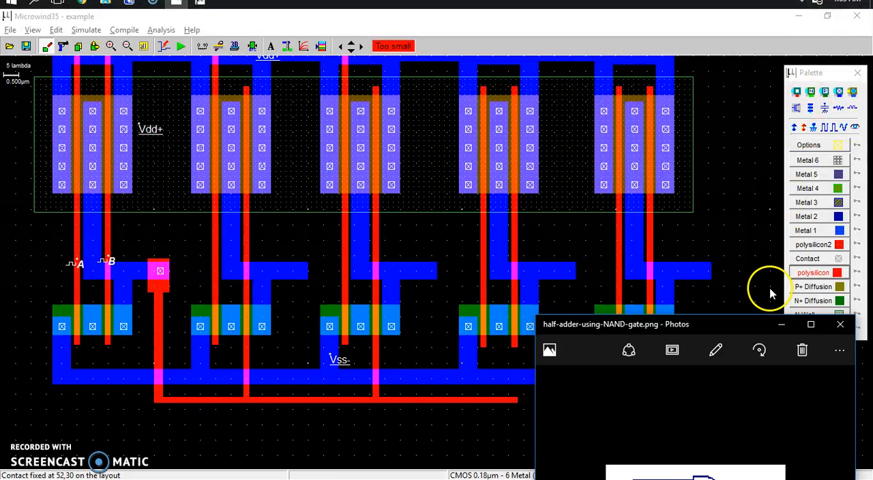
pyautogui.moveTo(745, 326); pyautogui.dragTo(764, 1)
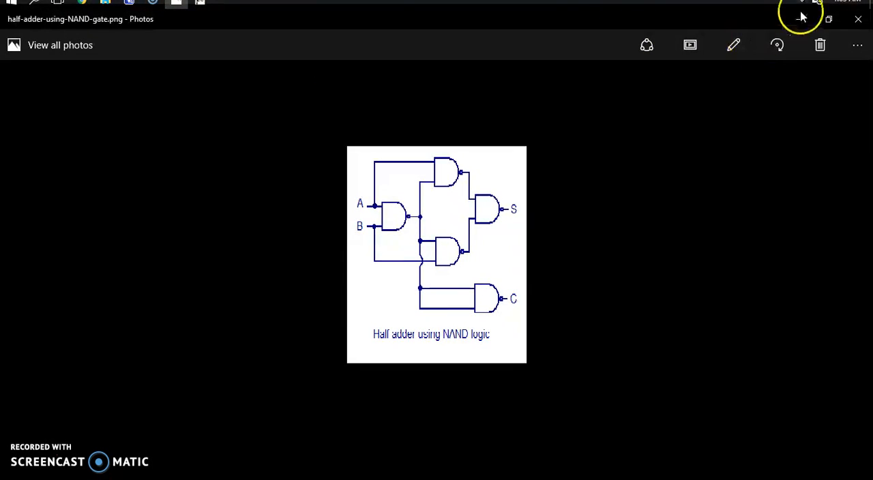
pyautogui.click(827, 19)
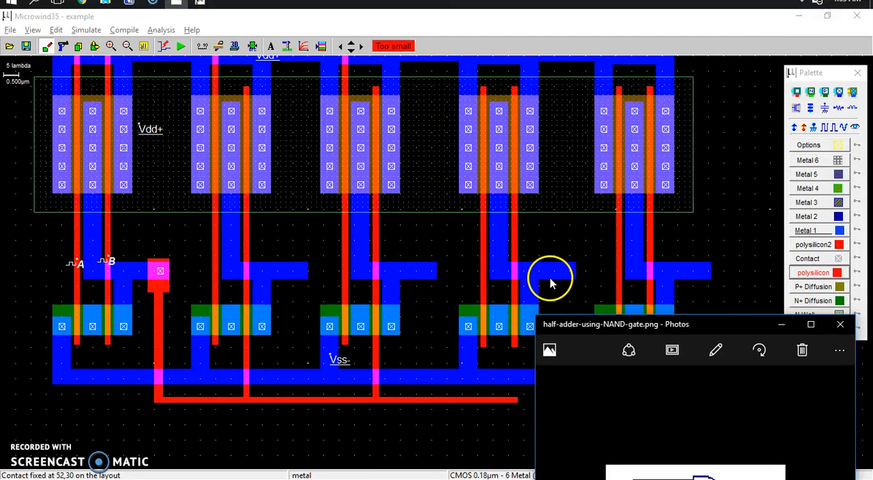
pyautogui.click(779, 325)
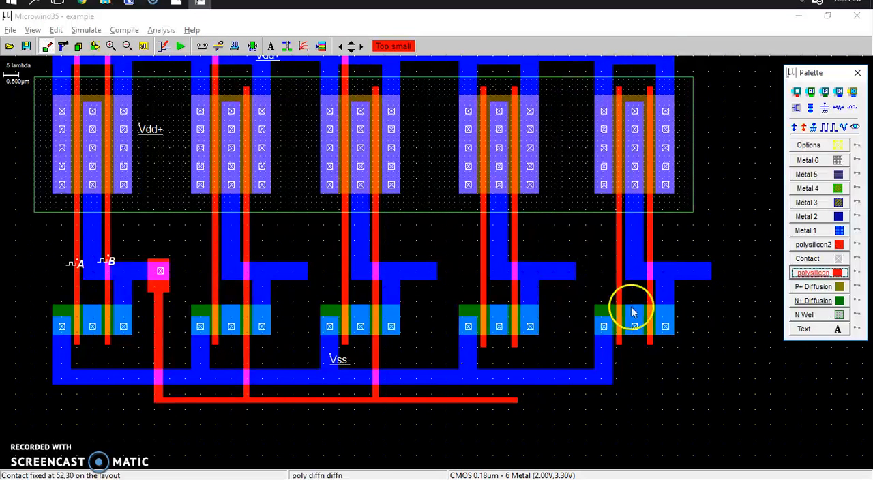
# Step: Stretch the end box of the lower horizontal polysilicon strip to 47 x 2 lambda, reaching just past the fifth gate's right polysilicon line
pyautogui.click(98, 52)
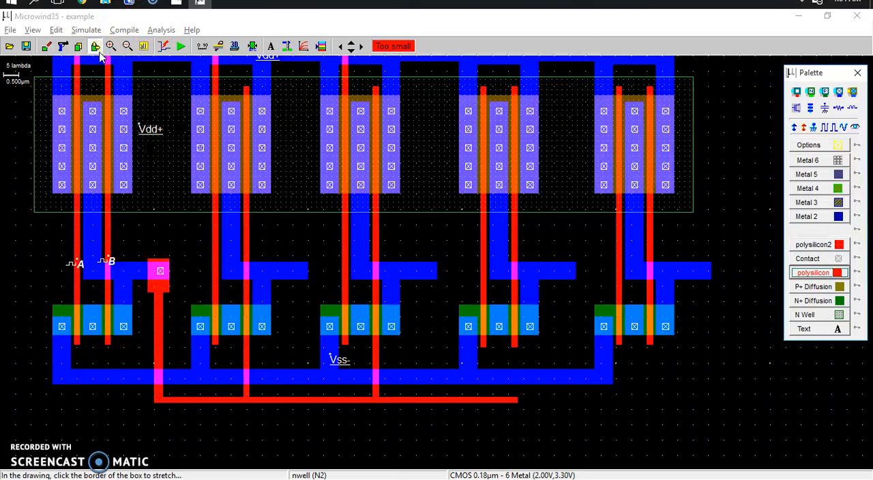
pyautogui.moveTo(516, 401); pyautogui.dragTo(551, 404)
pyautogui.moveTo(628, 404); pyautogui.dragTo(655, 406)
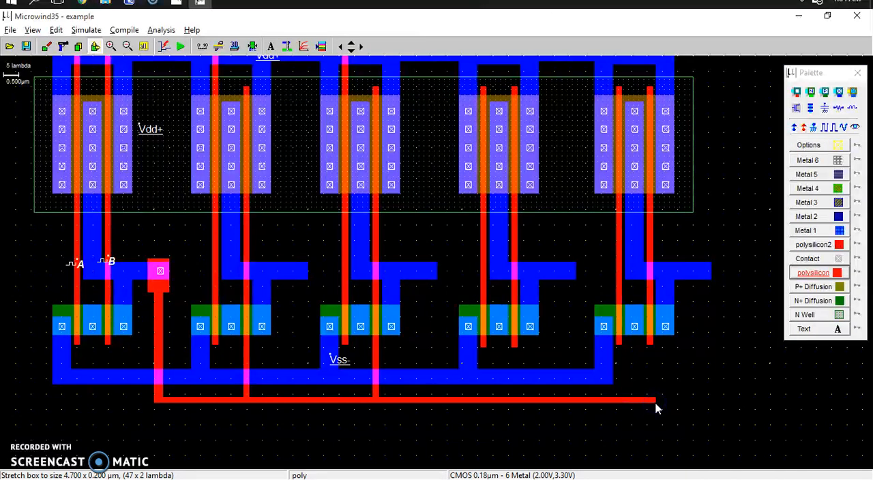
# Step: Stretch both of the fifth gate's polysilicon lines down to the lower horizontal strip, making the left one 2 x 103 lambda
pyautogui.click(651, 350)
pyautogui.moveTo(650, 347); pyautogui.dragTo(656, 406)
pyautogui.click(619, 344)
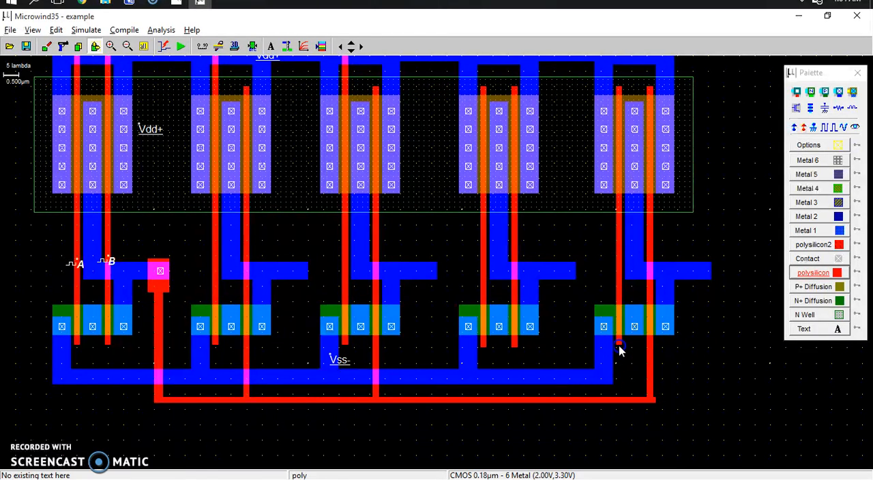
pyautogui.moveTo(619, 349); pyautogui.dragTo(621, 407)
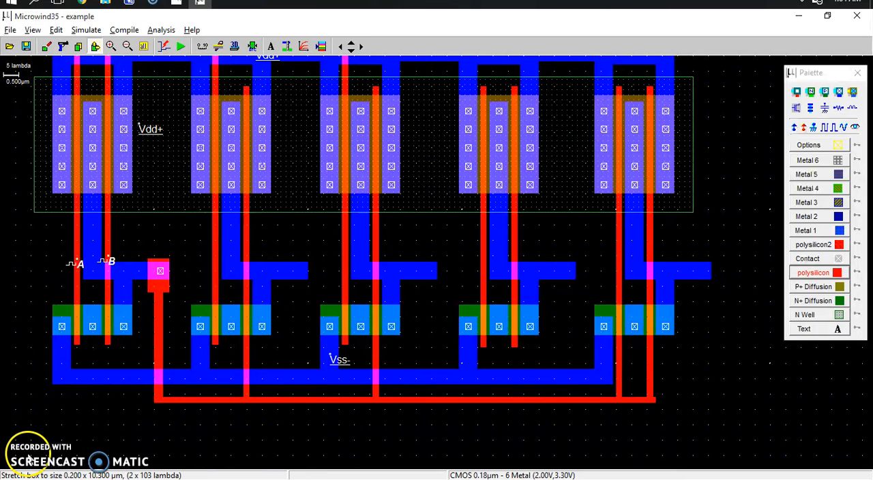
# Step: Check output C in the Photos diagram and label the fifth gate's metal output CARRY as a variable visible in simulation
pyautogui.hotkey('alt', 'Tab')
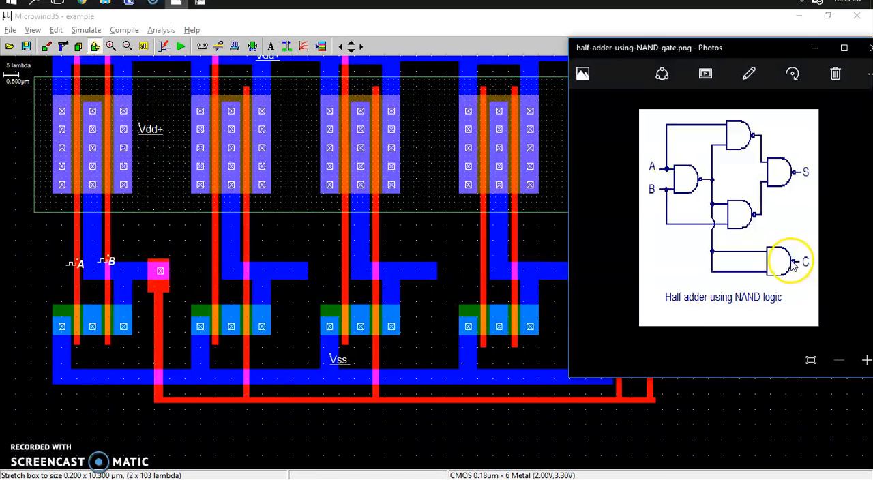
pyautogui.click(712, 395)
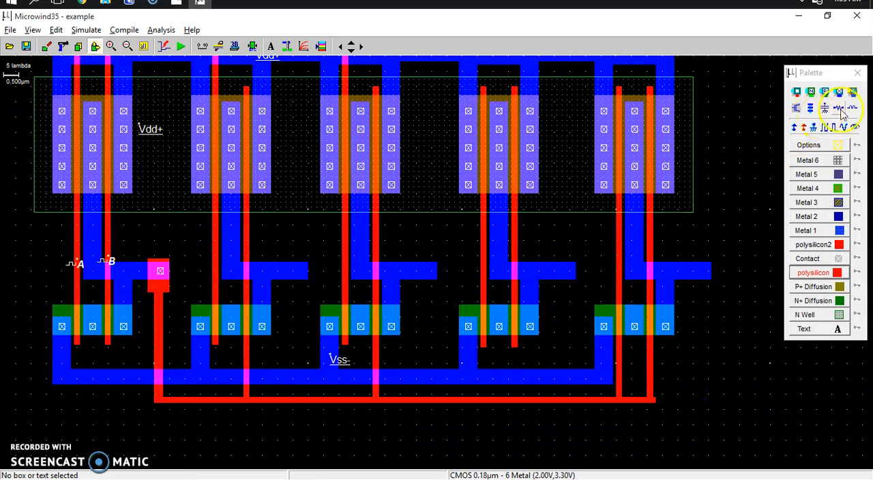
pyautogui.click(856, 126)
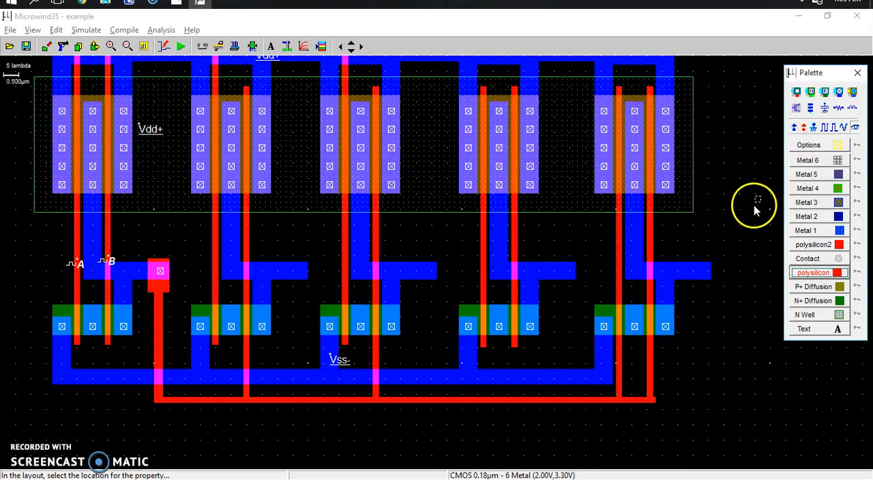
pyautogui.click(699, 274)
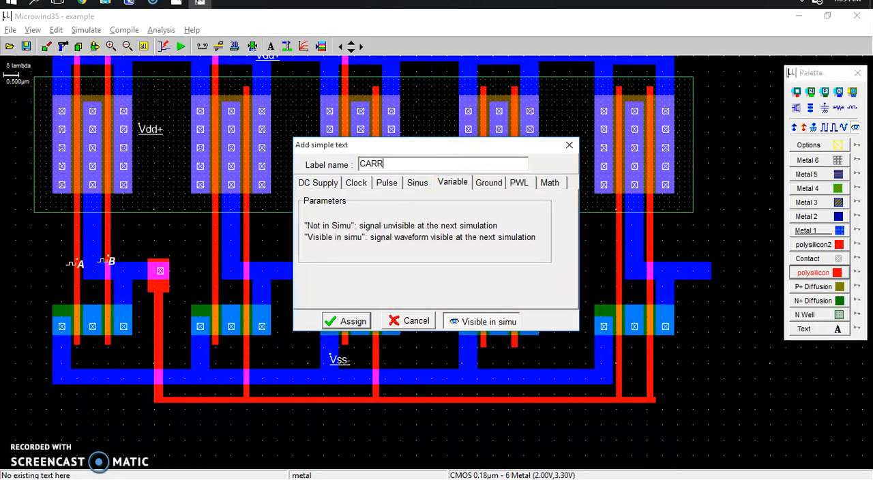
pyautogui.click(343, 319)
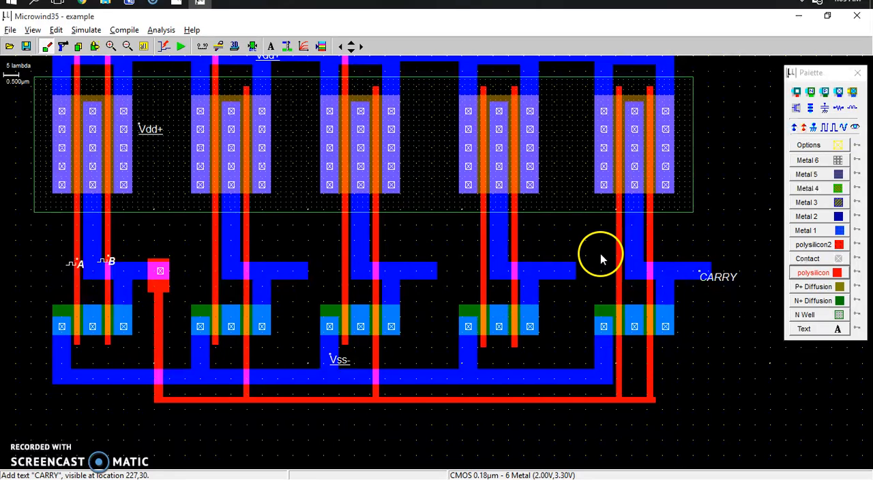
# Step: Examine the inputs of the S-output gate in the Photos half-adder diagram, and inspect the fourth gate's left polysilicon line in the Microwind layout
pyautogui.hotkey('alt', 'Tab')
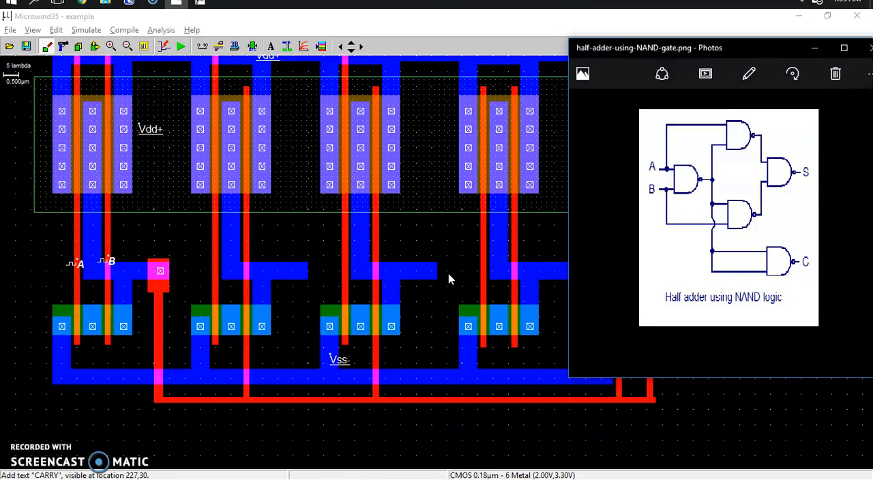
pyautogui.click(483, 275)
pyautogui.click(423, 275)
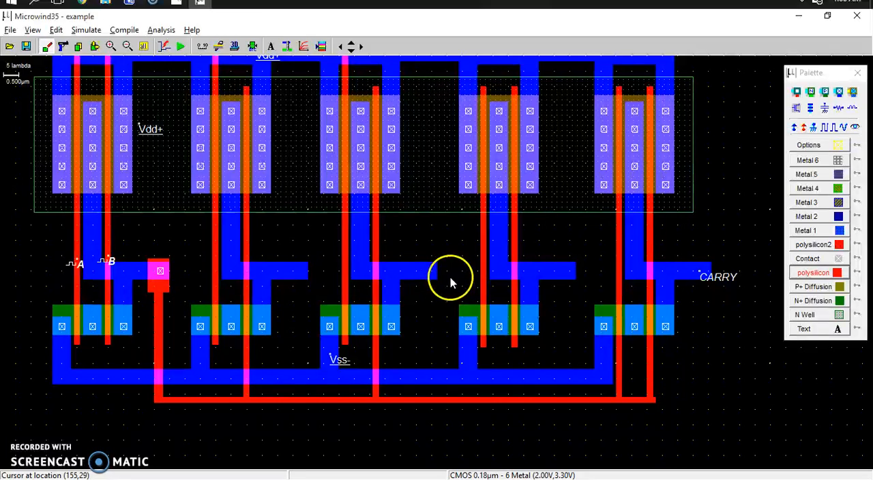
pyautogui.doubleClick(481, 281)
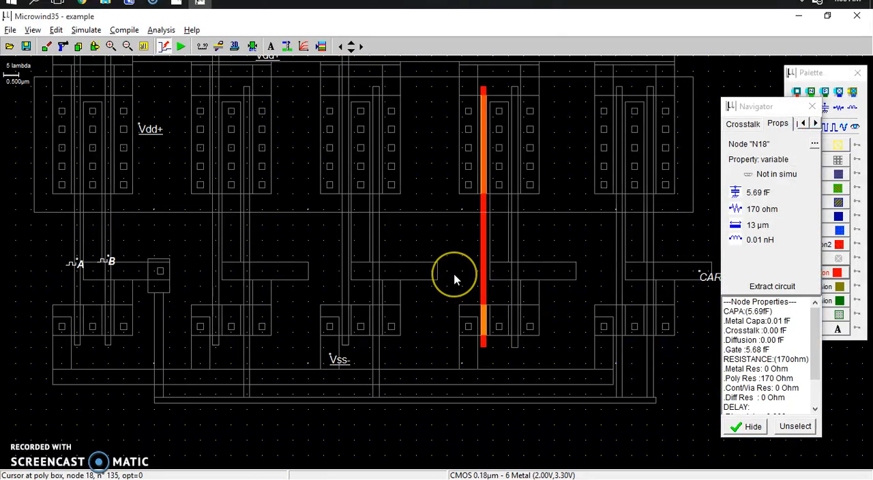
pyautogui.press('Escape')
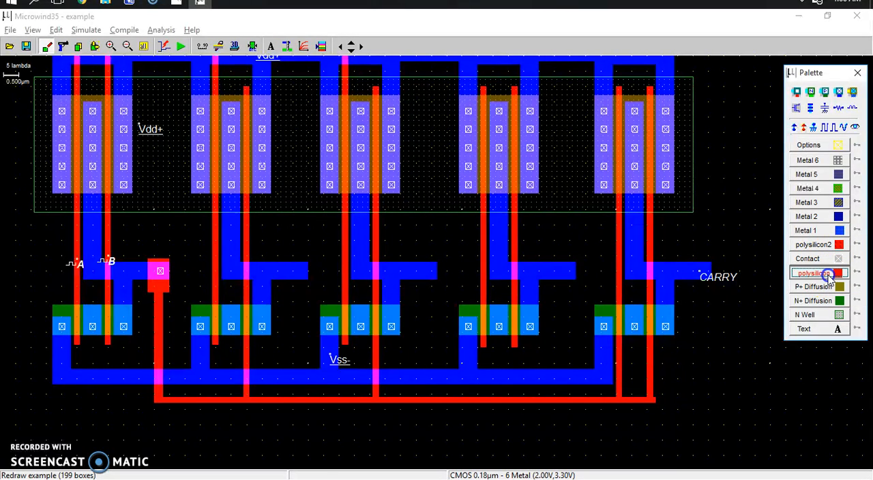
# Step: Bridge the third gate's metal output to the fourth gate's left polysilicon line with overlapping polysilicon boxes, and place a poly/metal contact on the metal overlap
pyautogui.moveTo(462, 266); pyautogui.dragTo(486, 285)
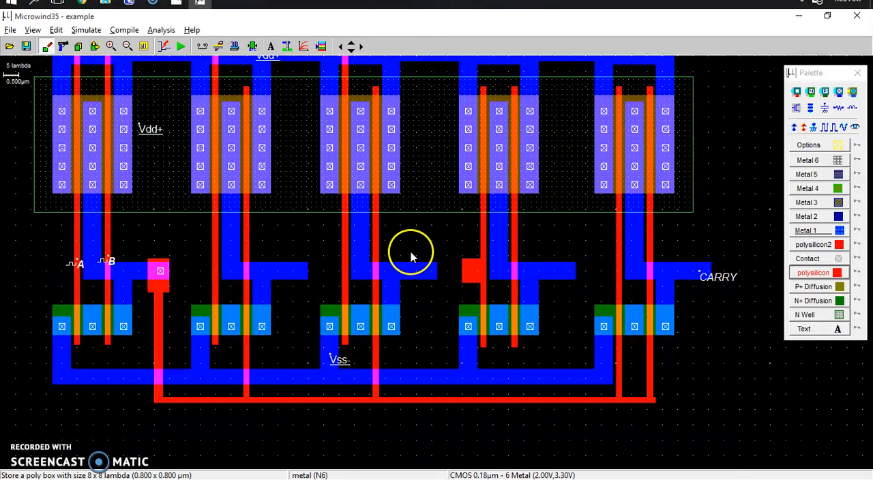
pyautogui.click(804, 230)
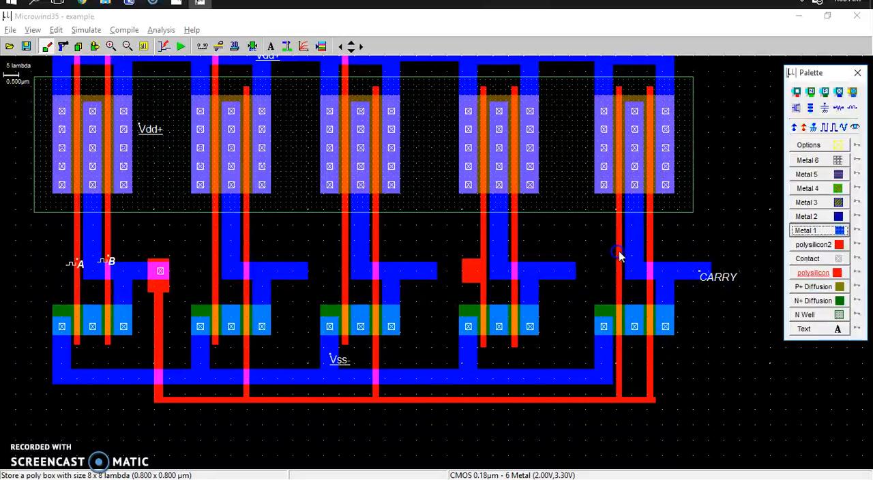
pyautogui.moveTo(426, 266); pyautogui.dragTo(472, 281)
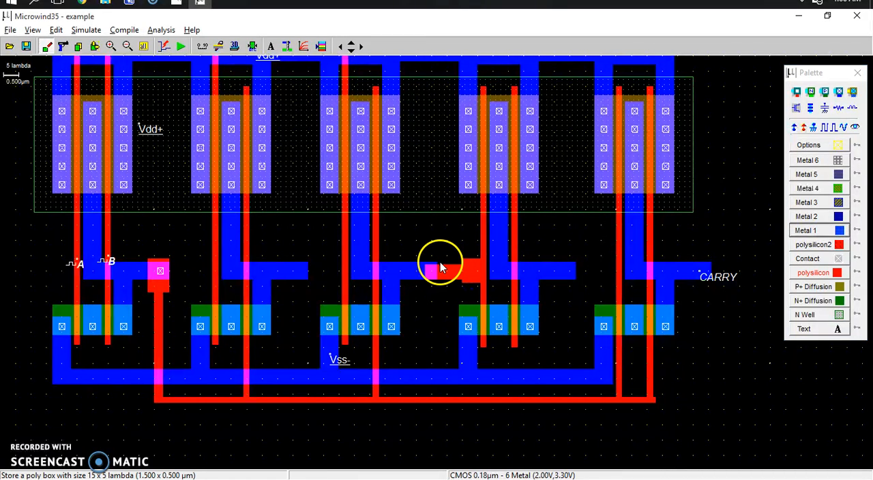
pyautogui.moveTo(424, 265); pyautogui.dragTo(481, 287)
pyautogui.moveTo(425, 261); pyautogui.dragTo(418, 261)
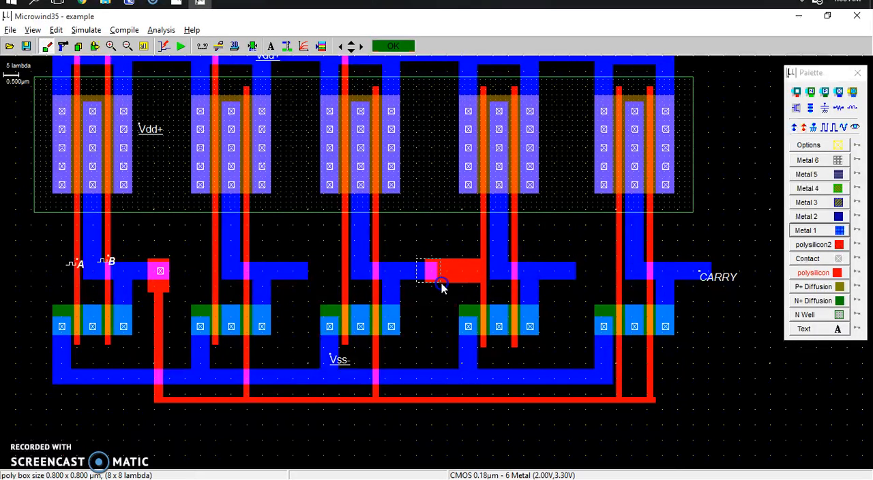
pyautogui.click(441, 283)
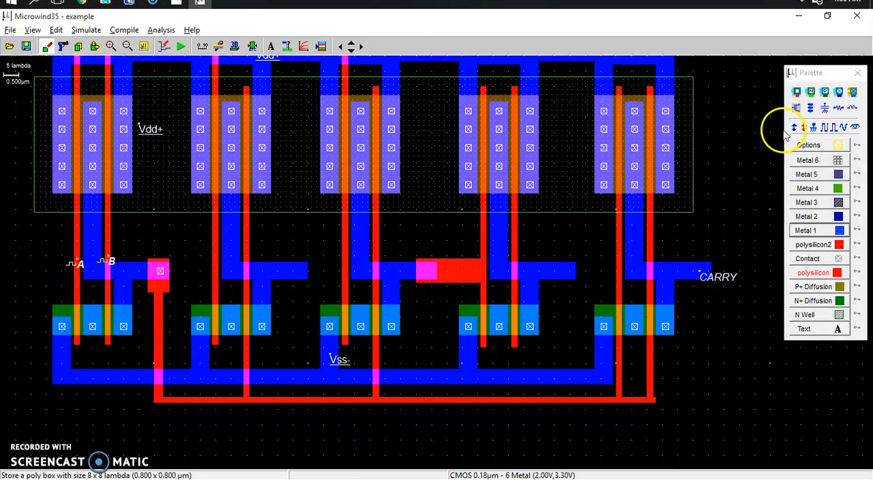
pyautogui.click(798, 93)
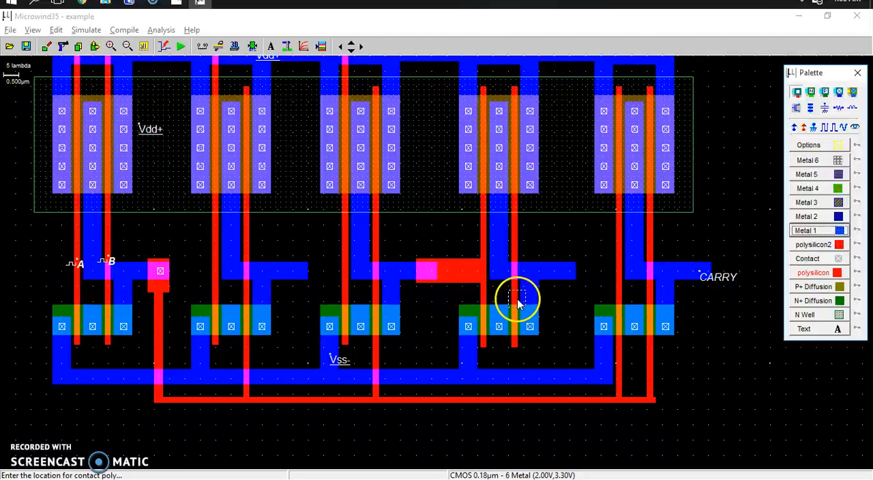
pyautogui.click(427, 272)
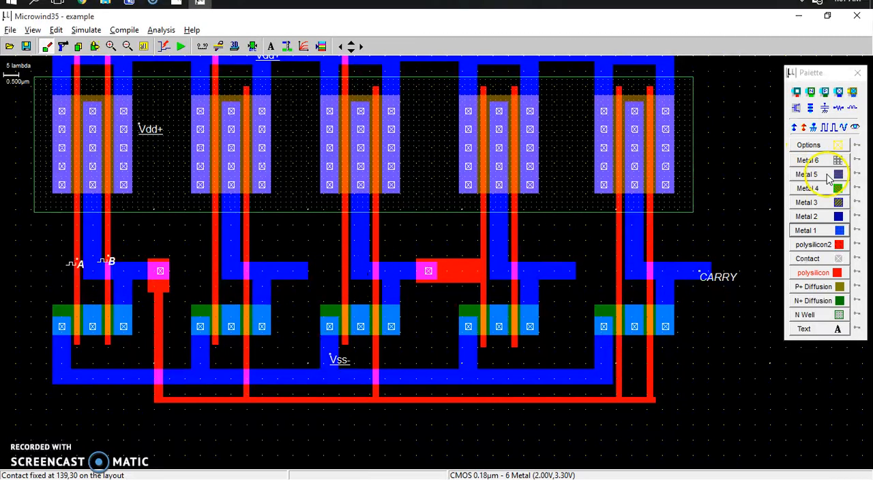
# Step: Extend the end of the second gate's output upward with a Metal 1 box of 8 x 19 lambda
pyautogui.click(831, 232)
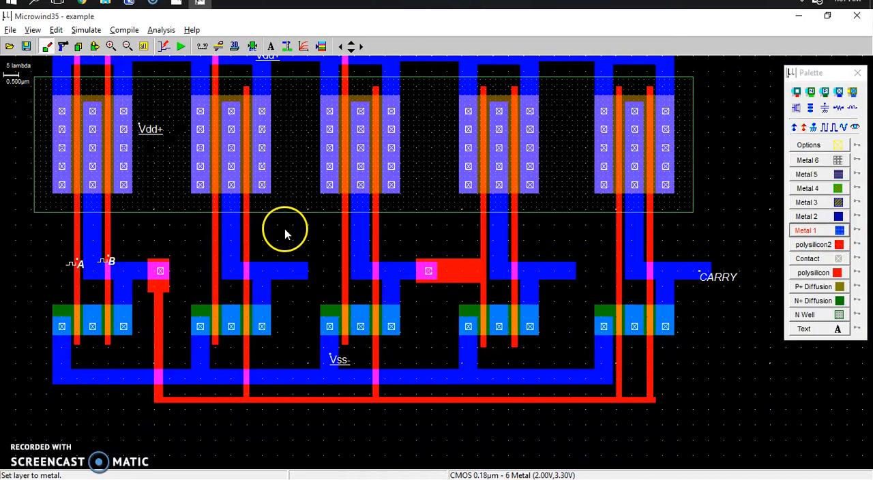
pyautogui.moveTo(283, 222); pyautogui.dragTo(308, 280)
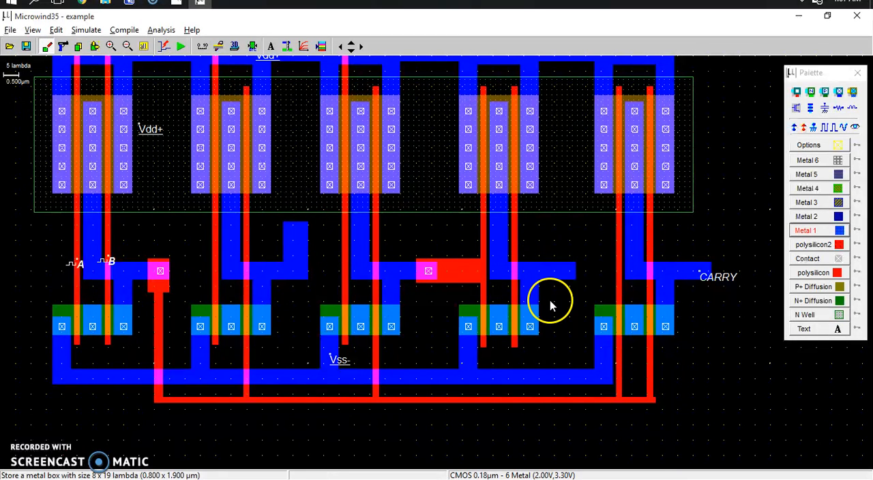
# Step: Run a 92 x 6 lambda Metal 2 strip from the second gate's riser past the fourth gate, and place a metal/metal2 contact on the riser
pyautogui.click(838, 217)
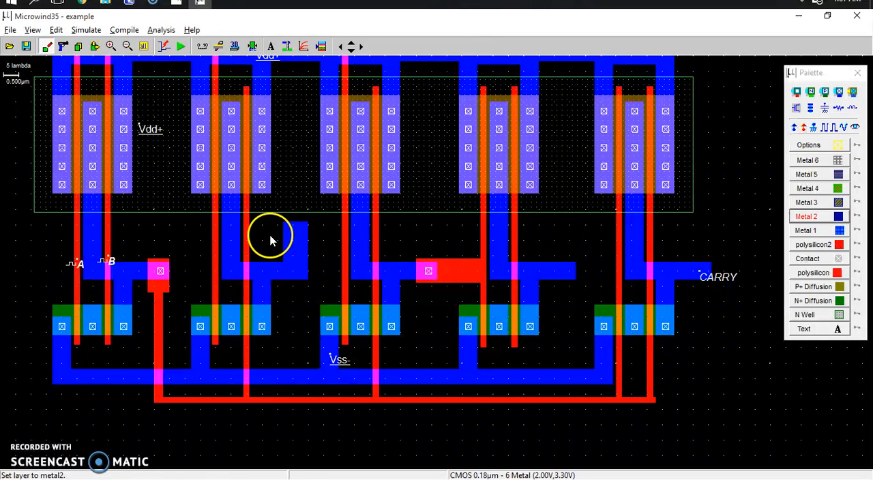
pyautogui.moveTo(283, 221); pyautogui.dragTo(334, 245)
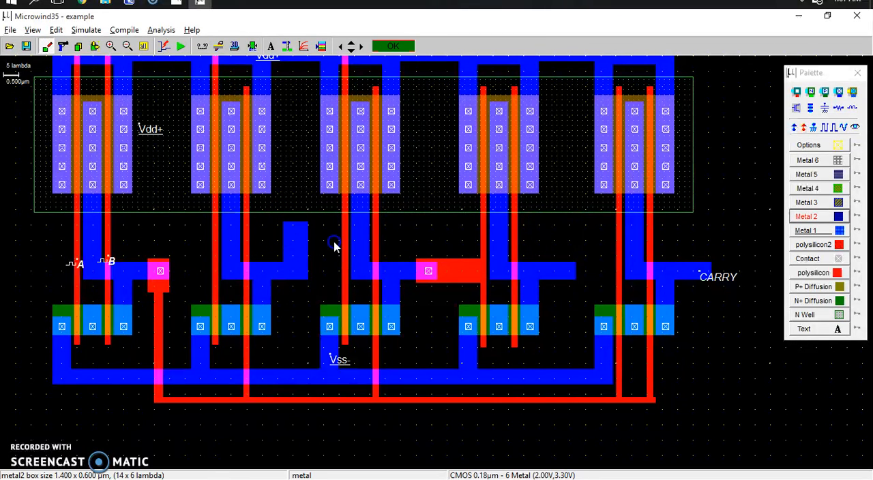
pyautogui.moveTo(491, 238); pyautogui.dragTo(566, 250)
pyautogui.moveTo(566, 245); pyautogui.dragTo(566, 244)
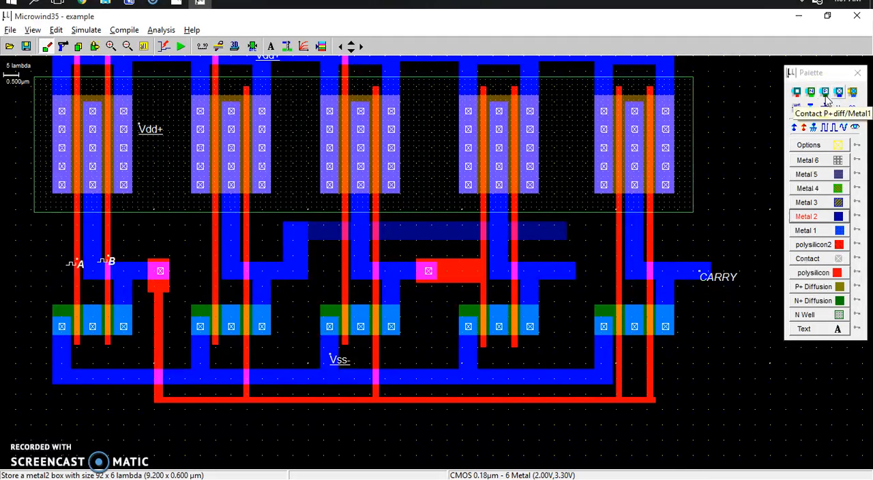
pyautogui.click(838, 94)
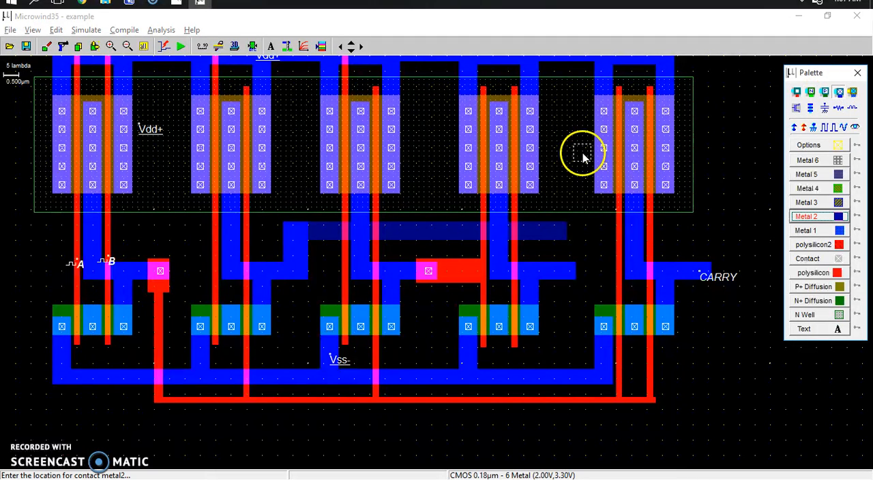
pyautogui.click(294, 232)
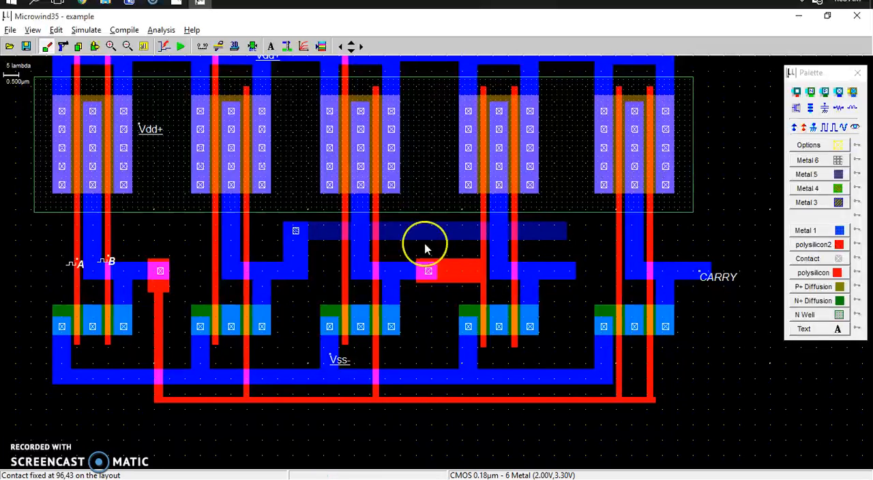
# Step: Move the fourth gate's horizontal metal output box down and slightly right, clear of the area under the Metal 2 strip
pyautogui.click(94, 45)
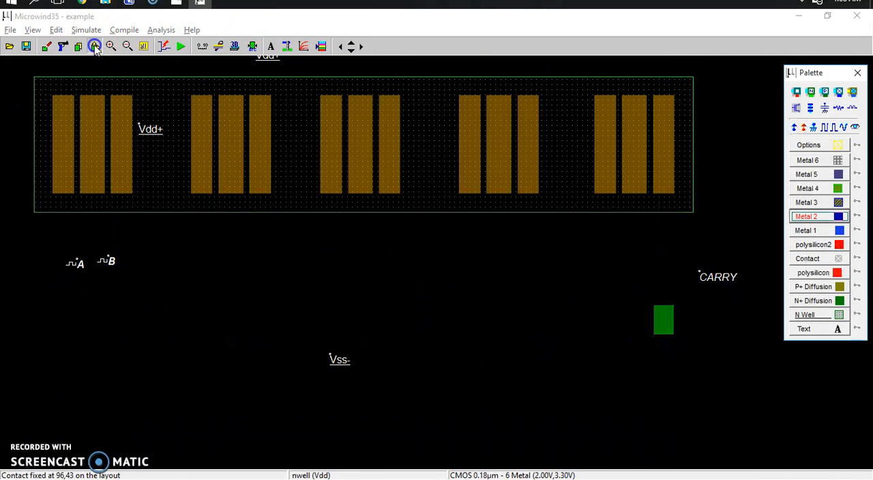
pyautogui.moveTo(486, 253); pyautogui.dragTo(583, 289)
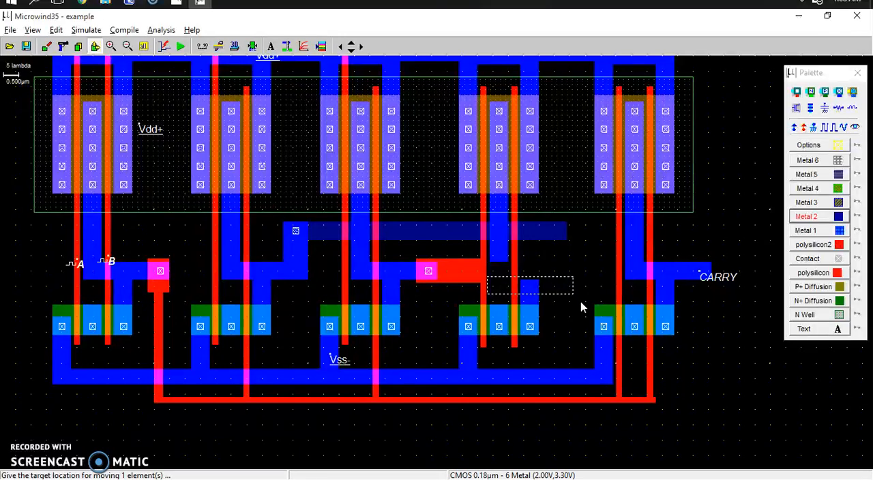
pyautogui.click(580, 301)
pyautogui.click(480, 267)
pyautogui.click(491, 277)
pyautogui.moveTo(587, 302); pyautogui.dragTo(589, 302)
pyautogui.click(593, 301)
# Step: Stretch the fourth gate's vertical metal box down to 6 x 63 lambda to meet the moved output box
pyautogui.click(495, 267)
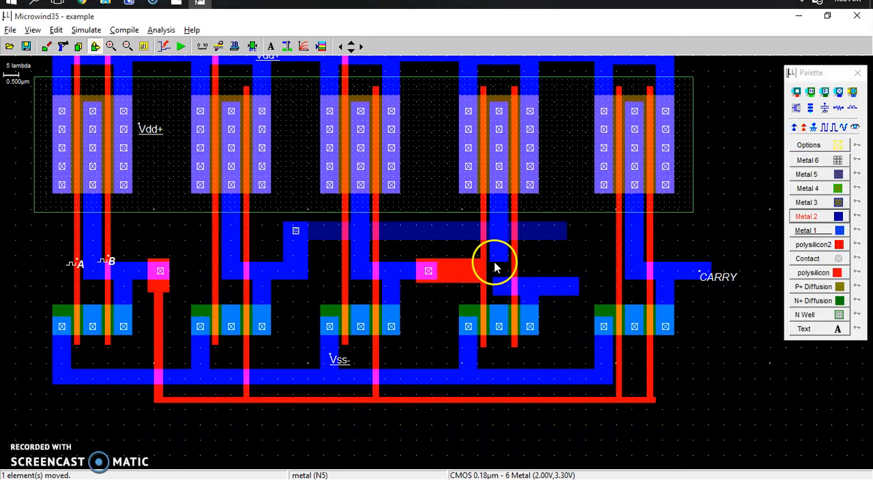
pyautogui.click(497, 264)
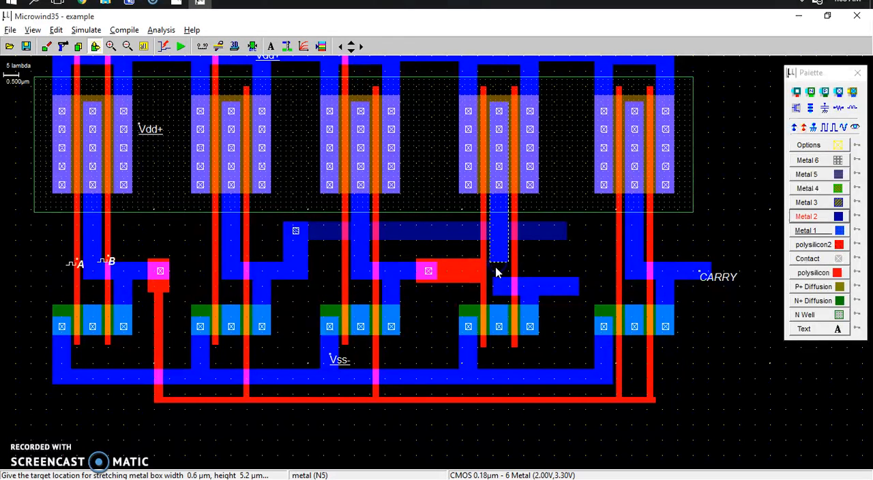
pyautogui.click(495, 302)
pyautogui.click(574, 255)
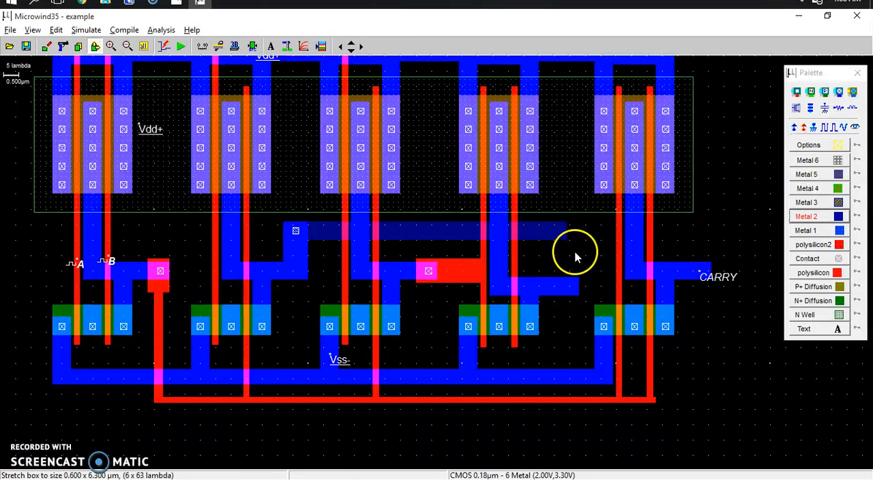
pyautogui.click(837, 232)
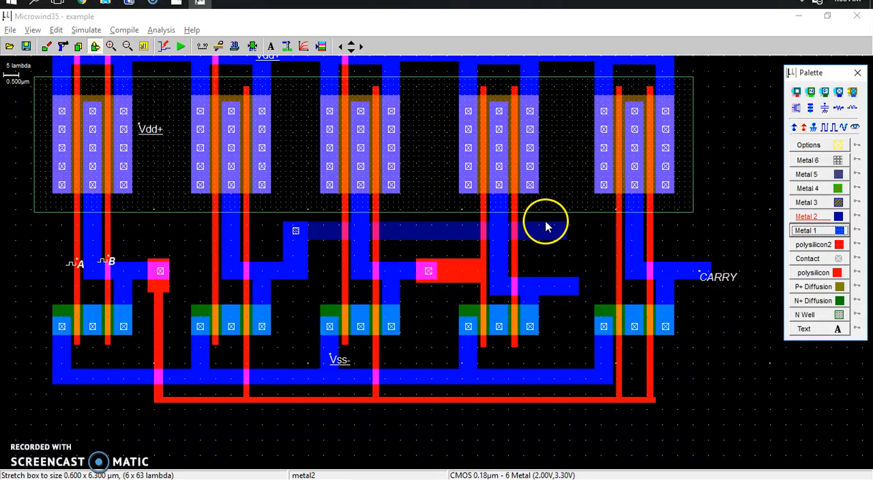
pyautogui.moveTo(546, 218); pyautogui.dragTo(566, 260)
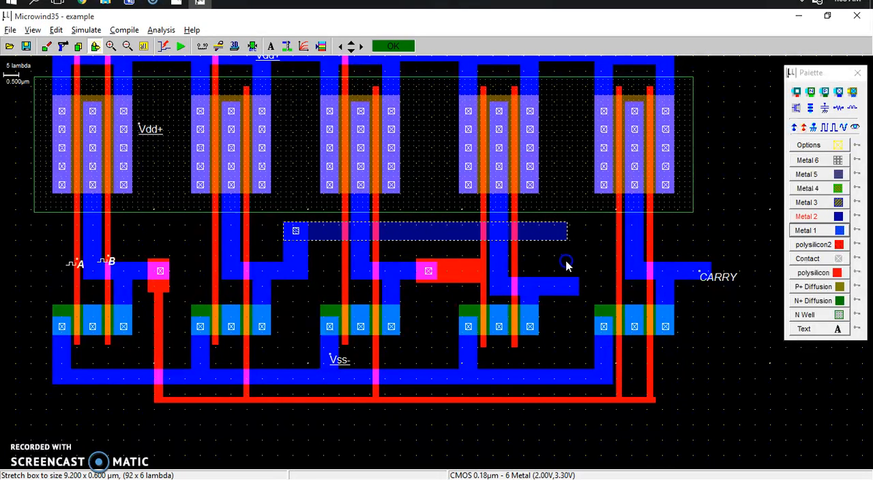
pyautogui.click(566, 264)
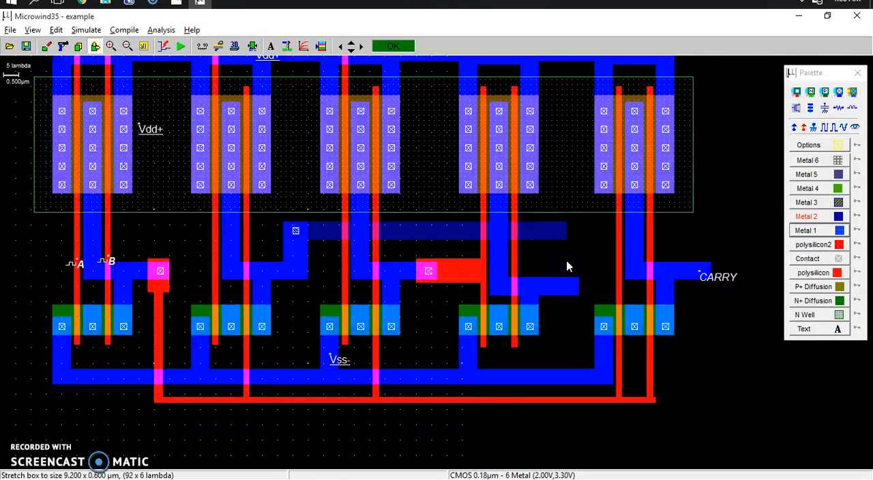
# Step: Link the Metal 2 strip's end to the fourth gate's right polysilicon line with 6 x 13 lambda Metal 1 and 17 x 6 lambda polysilicon boxes
pyautogui.click(826, 231)
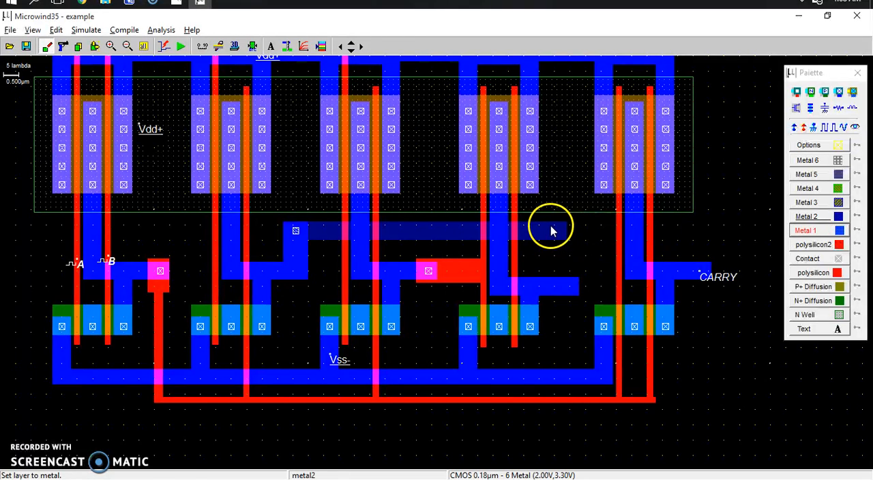
pyautogui.moveTo(548, 222); pyautogui.dragTo(567, 261)
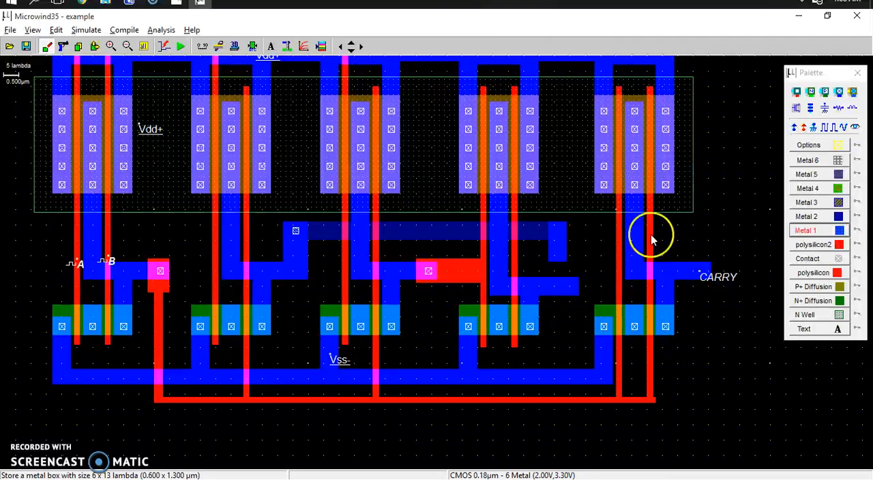
pyautogui.click(814, 272)
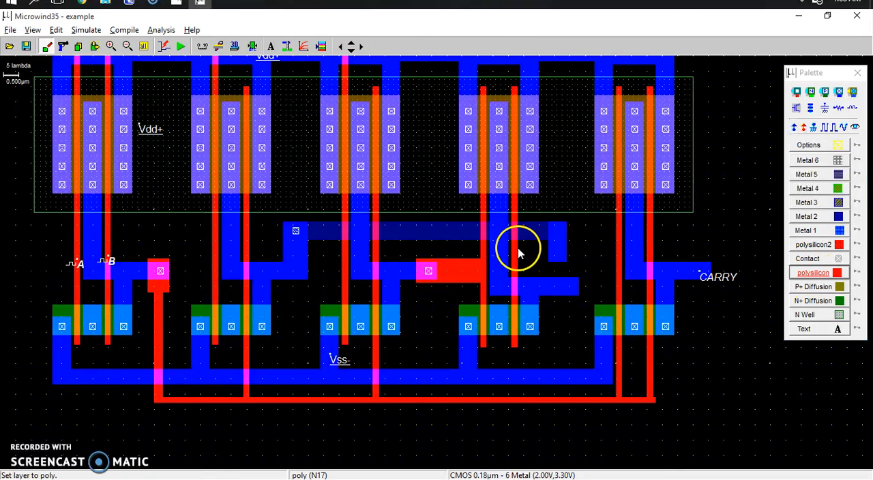
pyautogui.moveTo(516, 246); pyautogui.dragTo(566, 267)
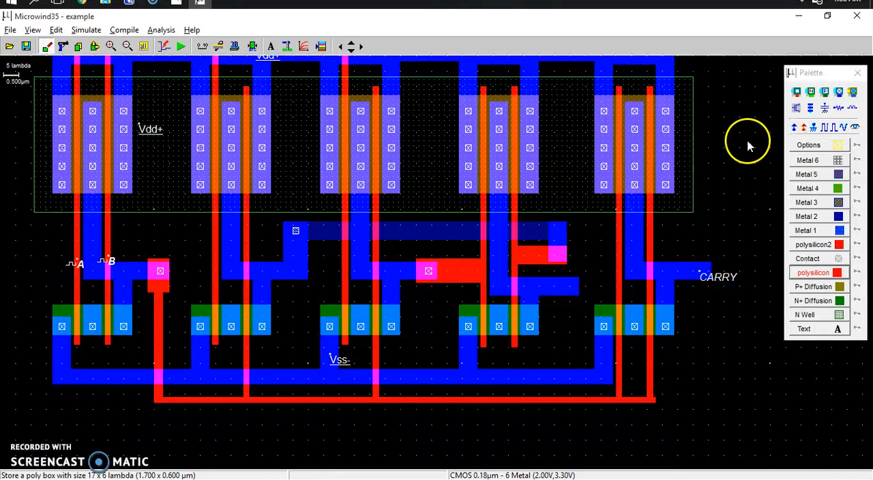
# Step: Place a metal/metal2 contact at the Metal 2 strip's right end and a poly/metal contact on the polysilicon overlap below it
pyautogui.click(836, 97)
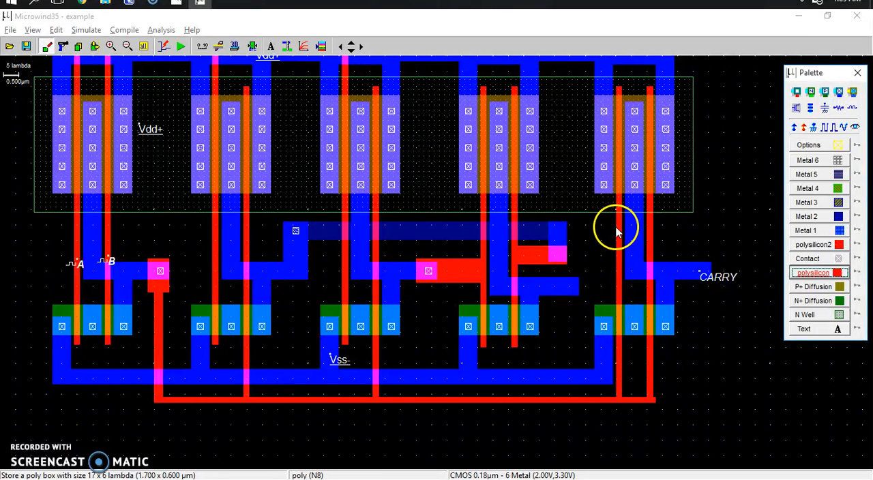
pyautogui.click(839, 92)
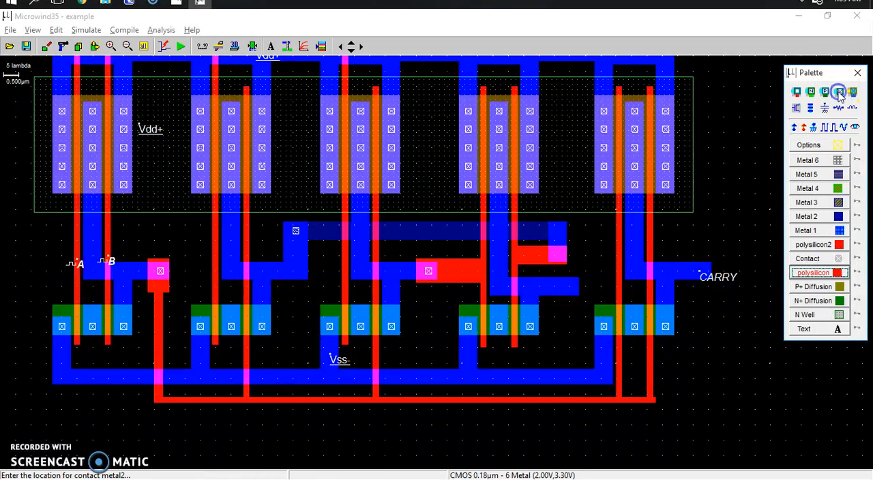
pyautogui.click(557, 231)
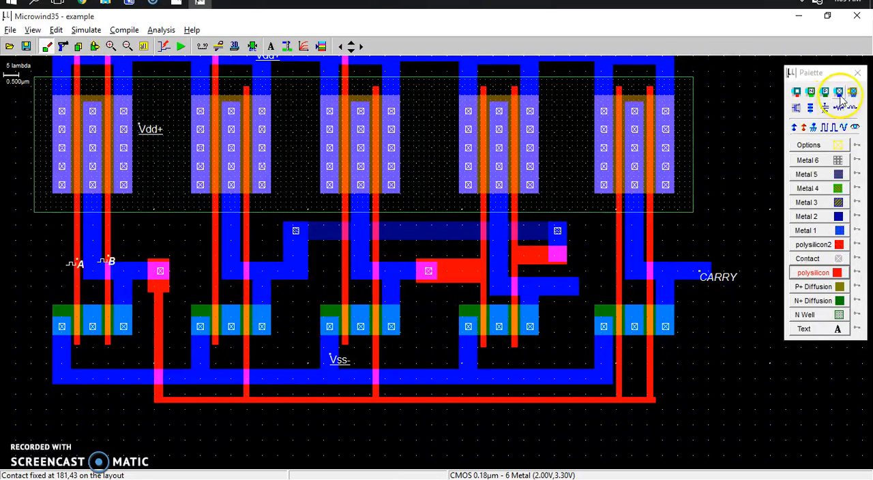
pyautogui.click(797, 93)
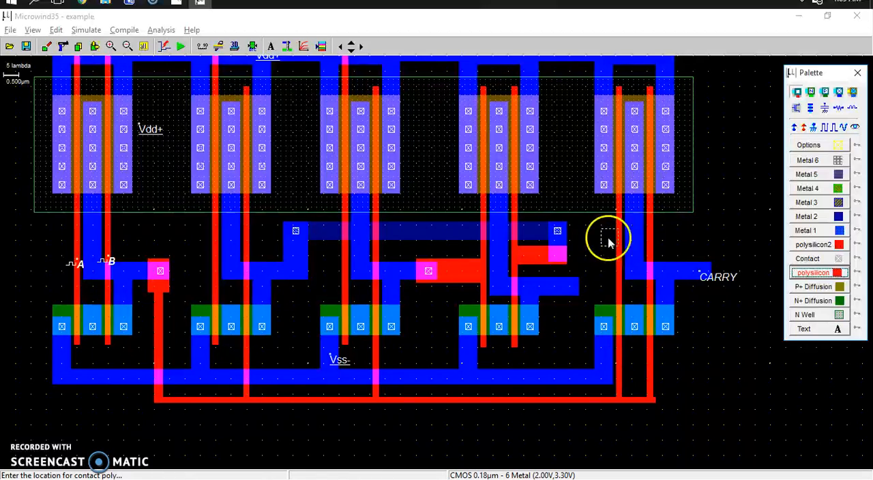
pyautogui.click(557, 256)
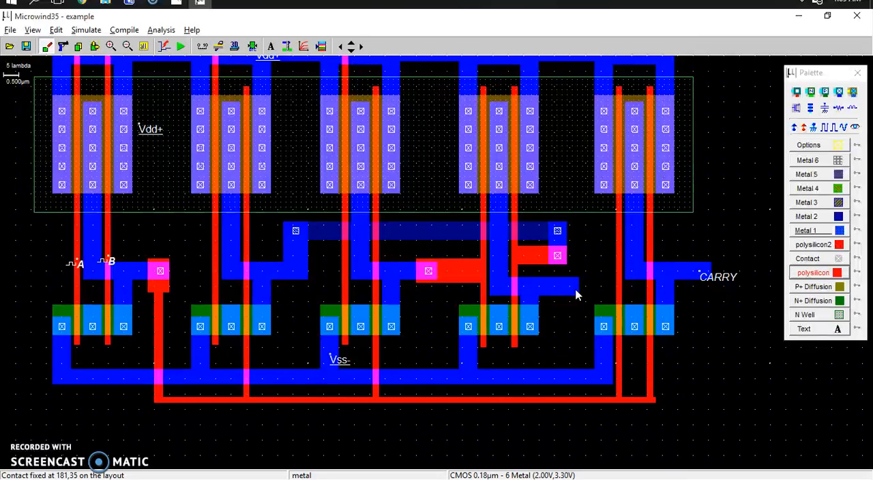
# Step: Label the fourth gate's metal output SUM and make it visible in the simulation
pyautogui.click(856, 128)
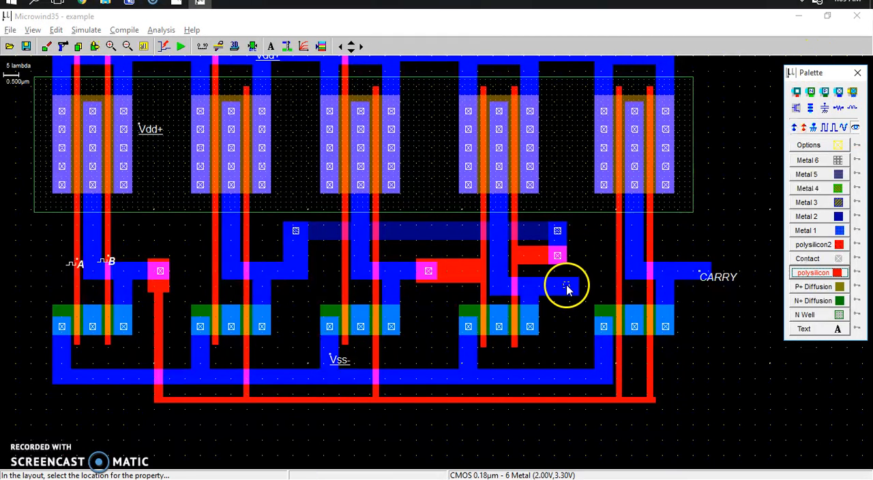
pyautogui.click(566, 289)
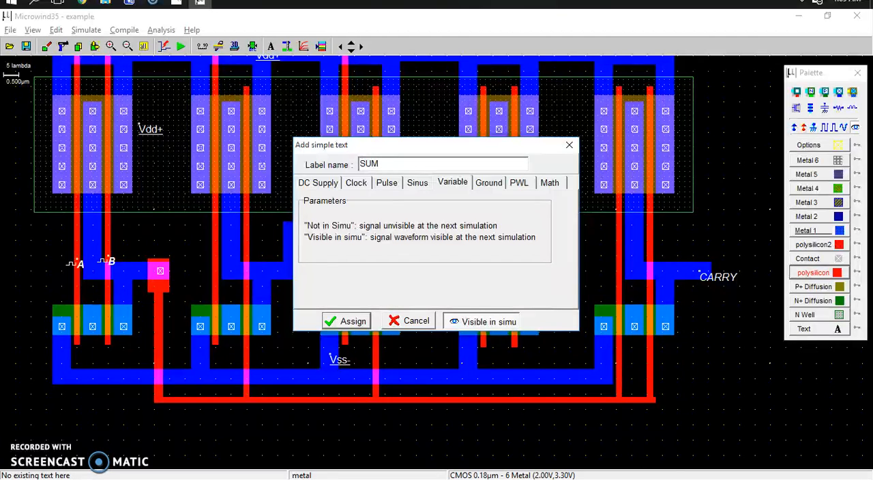
pyautogui.click(346, 321)
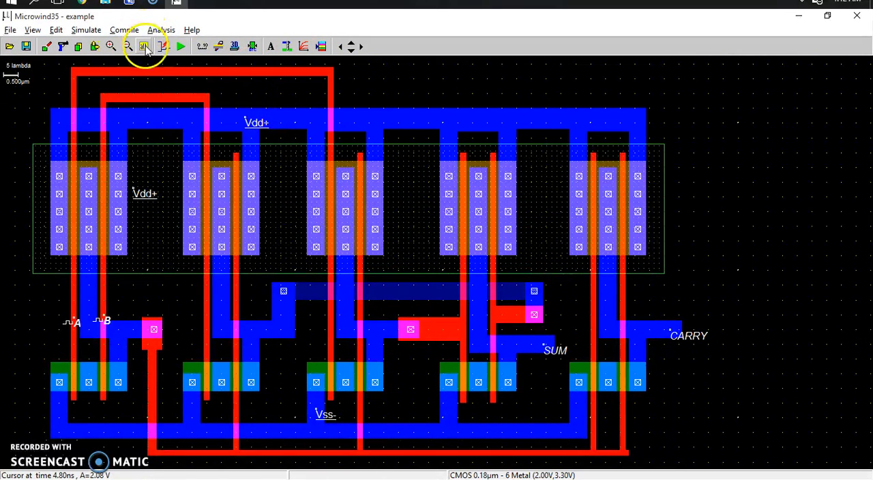
# Step: Run the analog simulation of the complete half-adder layout and check the CARRY and SUM waveforms against inputs A and B
pyautogui.click(145, 45)
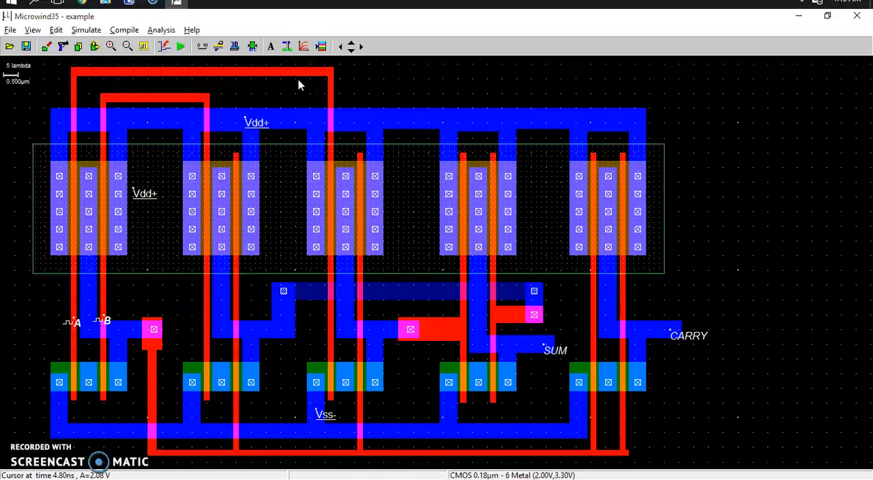
pyautogui.click(181, 46)
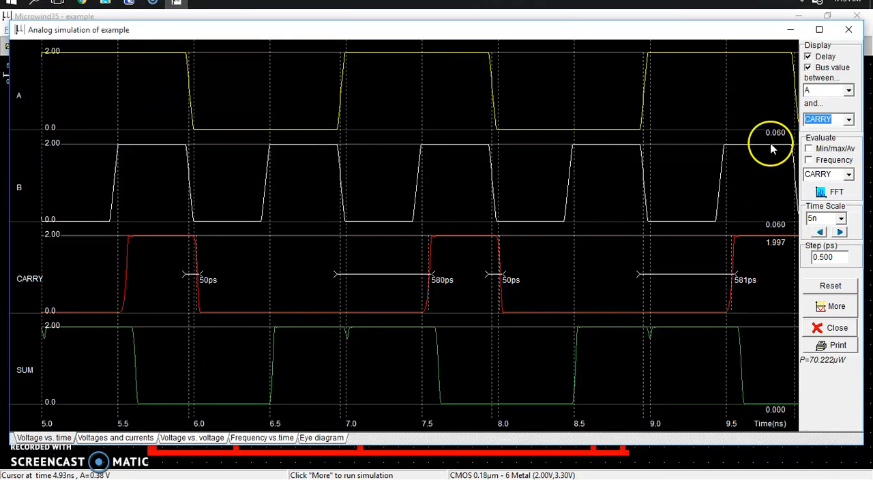
pyautogui.click(849, 29)
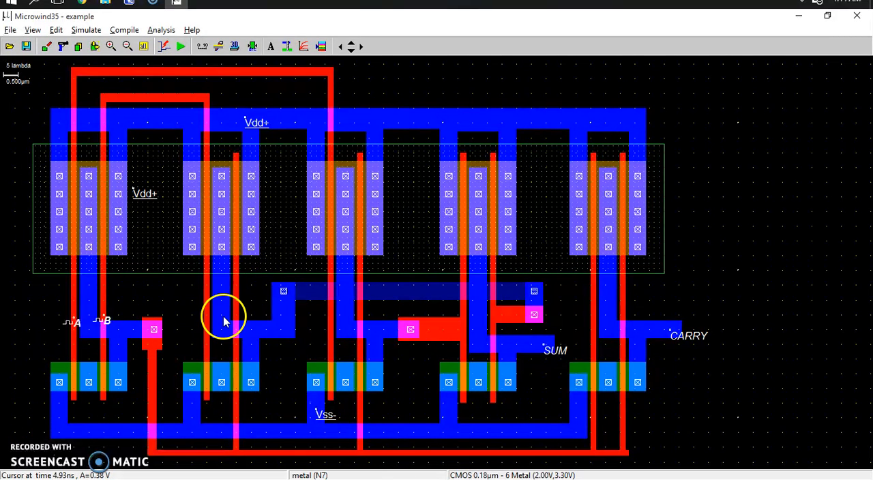
# Step: Add a 0.01 pF virtual capacitor to ground on the fifth gate's CARRY output
pyautogui.click(322, 47)
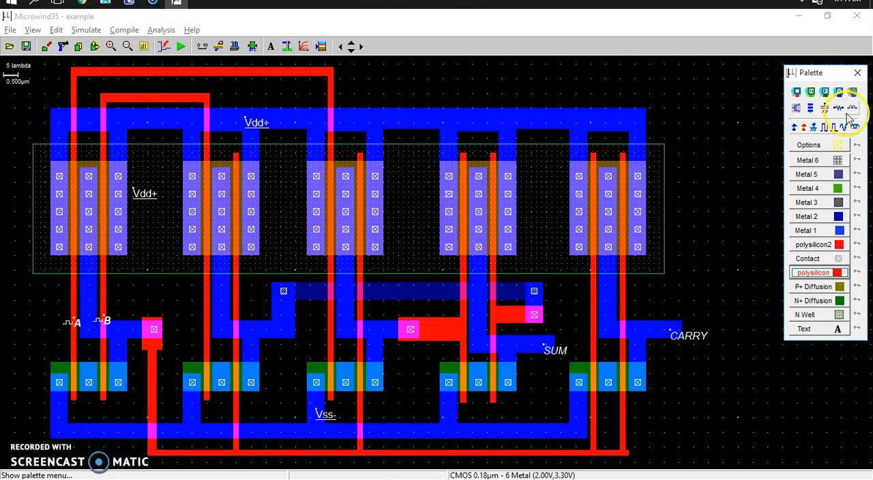
pyautogui.click(824, 106)
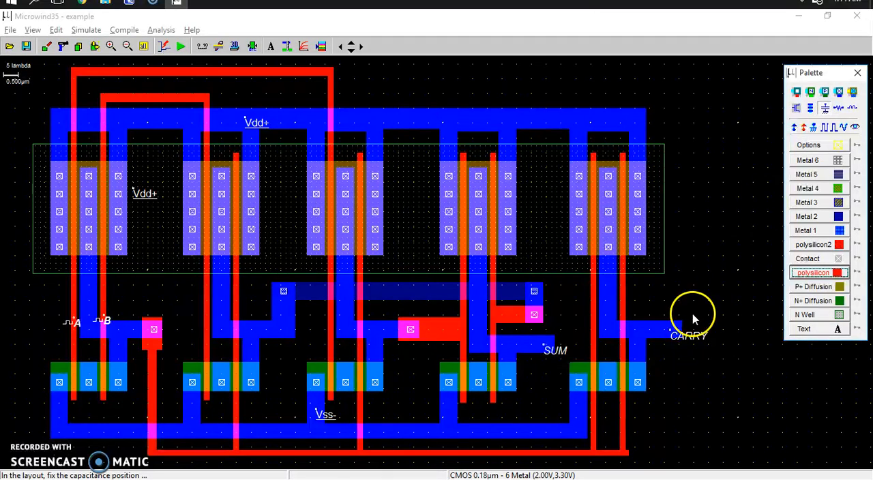
pyautogui.click(661, 332)
pyautogui.click(662, 336)
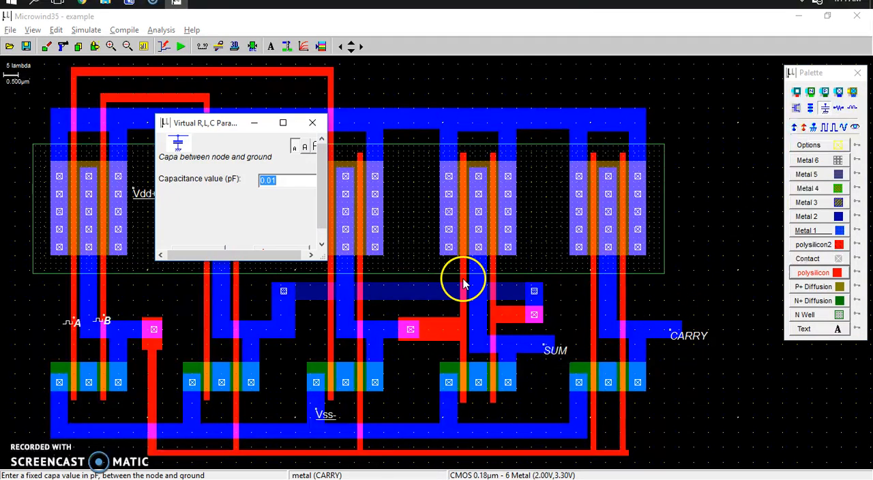
pyautogui.moveTo(335, 277); pyautogui.dragTo(344, 285)
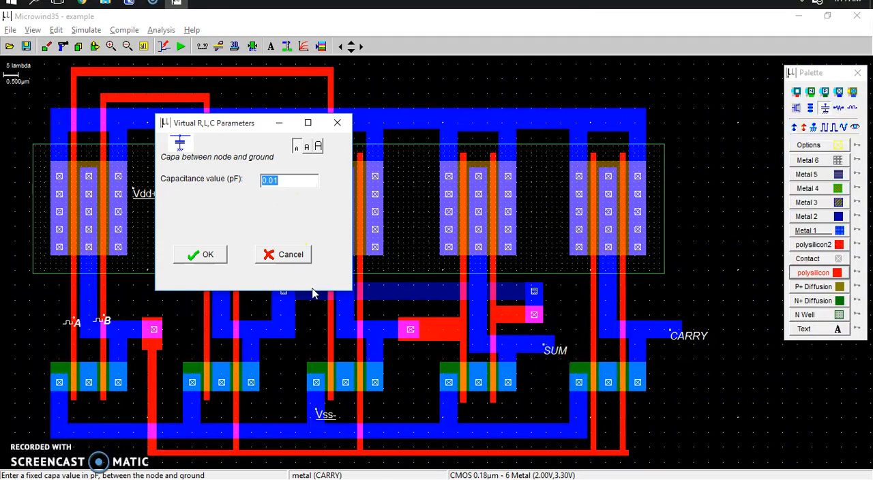
pyautogui.click(211, 255)
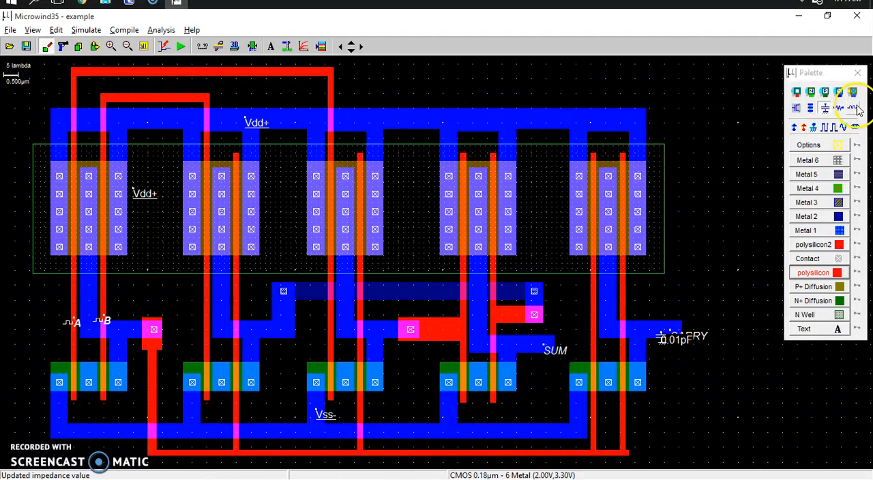
# Step: Add a 0.01 pF virtual capacitor to ground on the fourth gate's SUM output
pyautogui.click(823, 109)
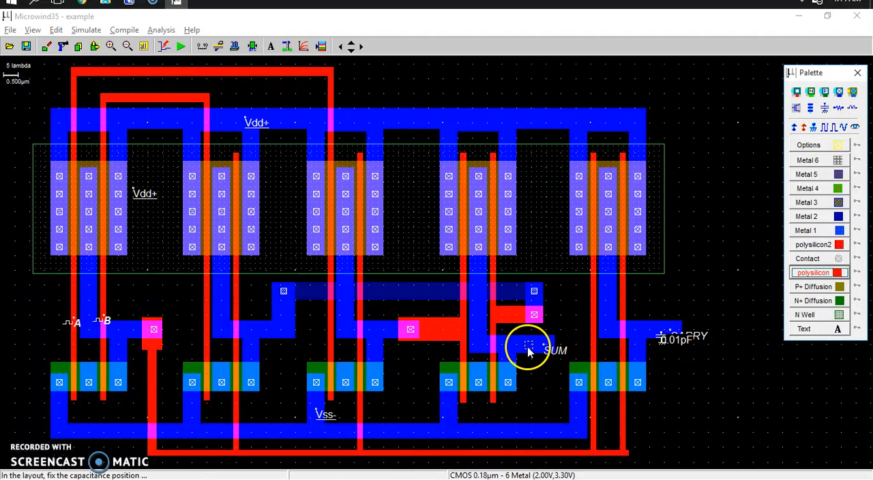
pyautogui.click(529, 349)
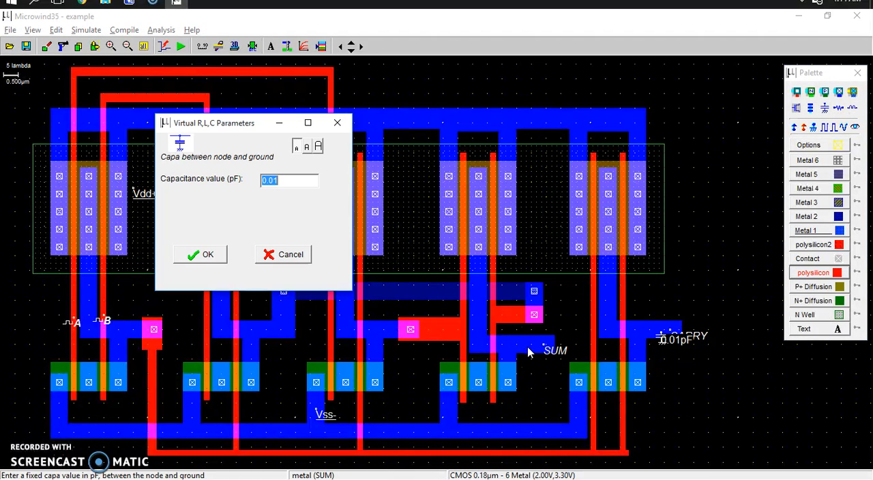
pyautogui.click(207, 255)
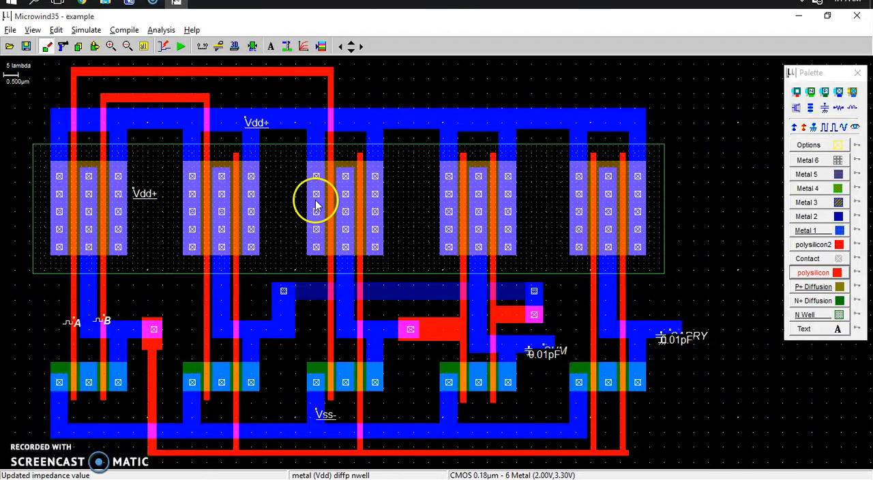
# Step: Rerun the analog simulation with both output capacitors in place and examine the CARRY and SUM waveforms
pyautogui.click(181, 46)
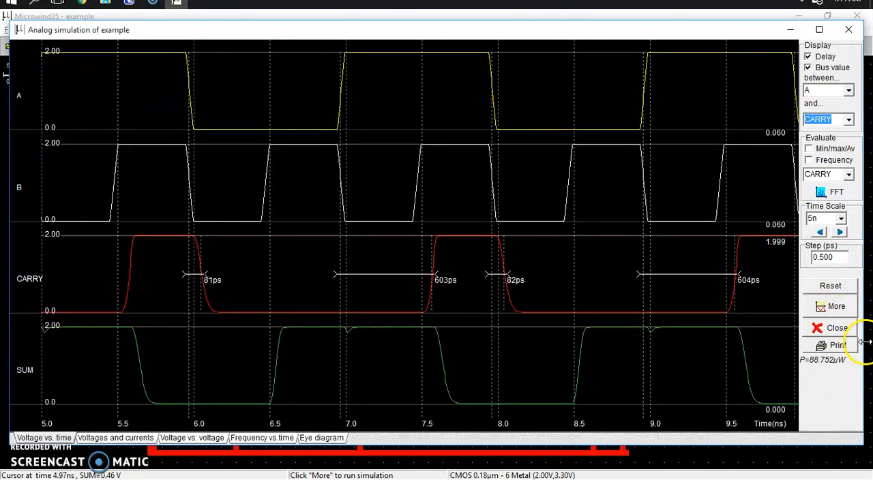
pyautogui.click(849, 30)
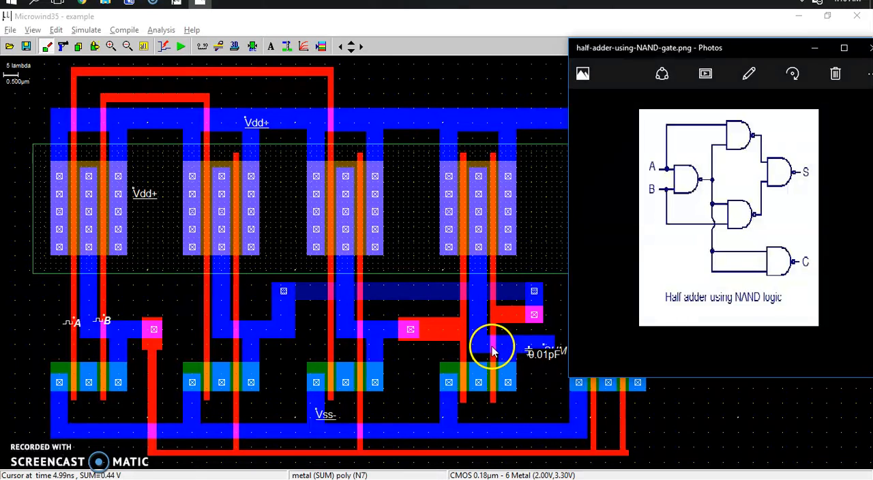
# Step: Reposition the half-adder-using-NAND-gate.png image over the layout to compare the NAND schematic with the gate connections
pyautogui.moveTo(750, 49); pyautogui.dragTo(332, 74)
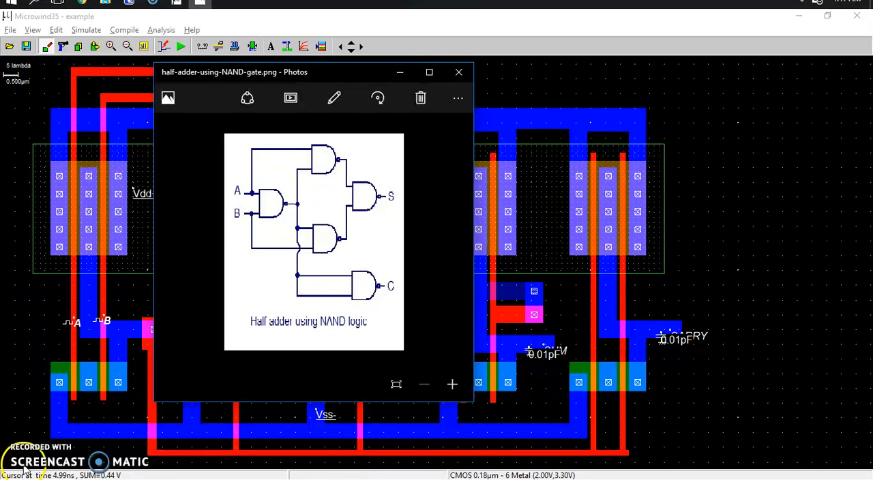
pyautogui.moveTo(373, 75); pyautogui.dragTo(689, 78)
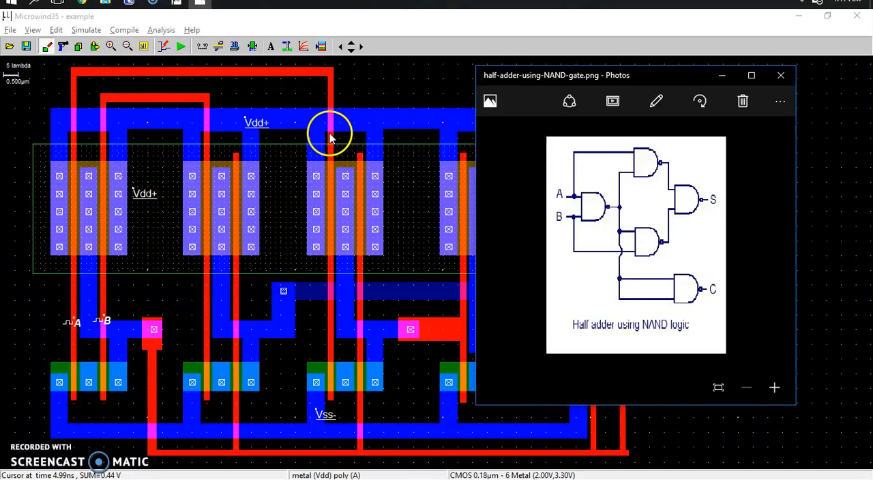